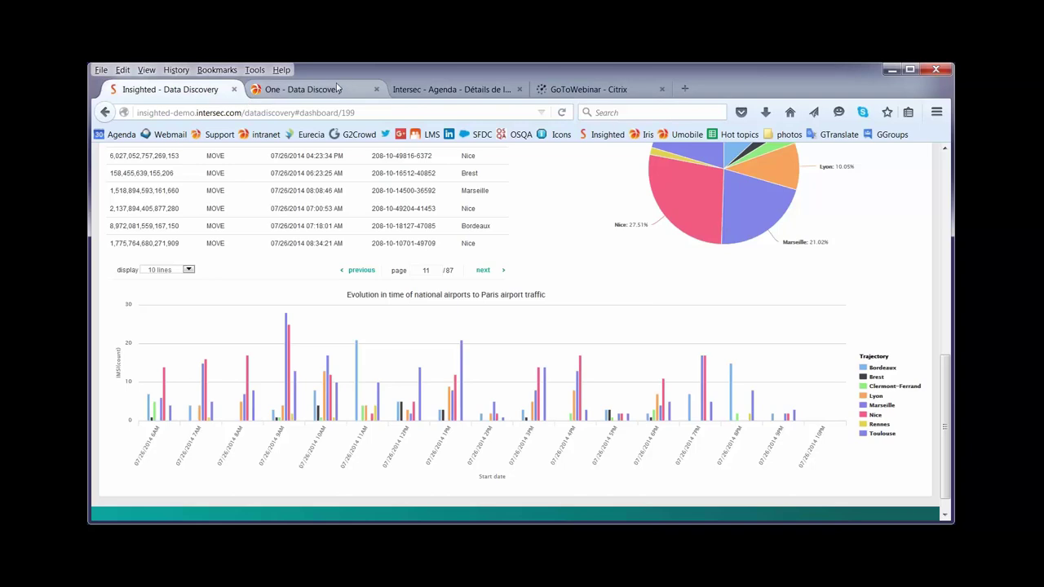
- Switch to the One - Data Discovery site and open its library of zones
click(339, 88)
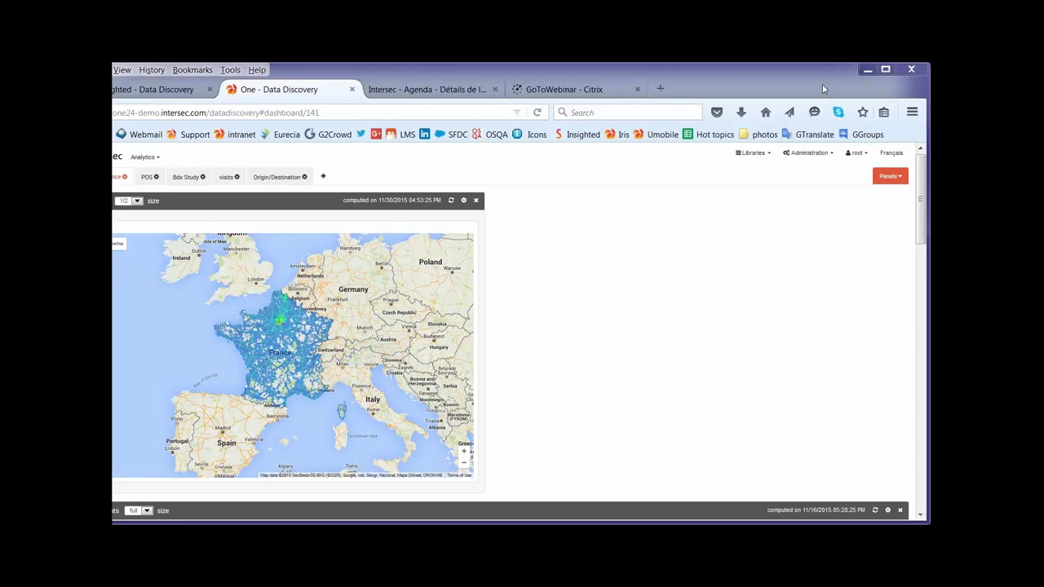
click(750, 153)
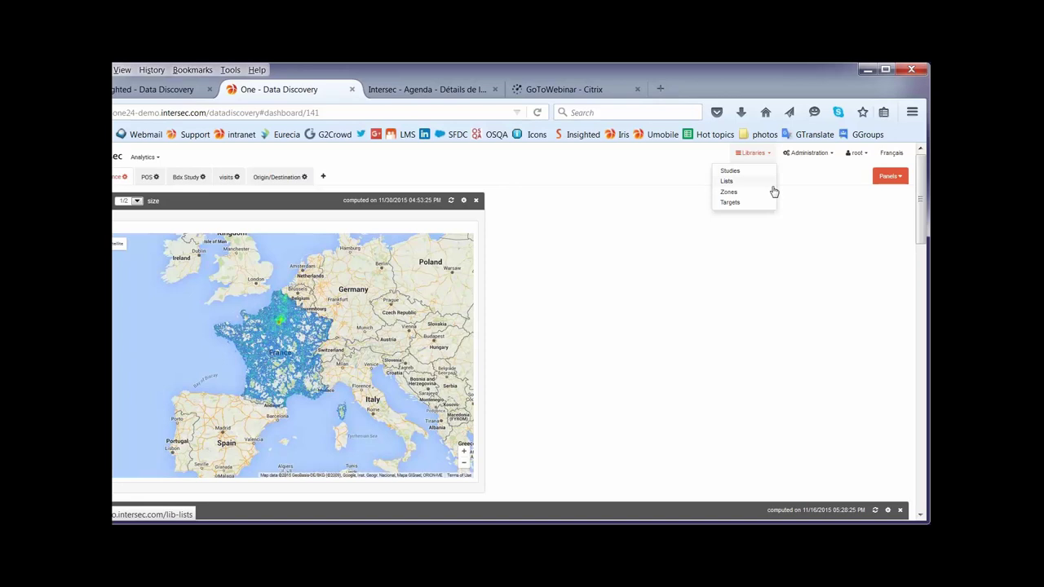
click(727, 193)
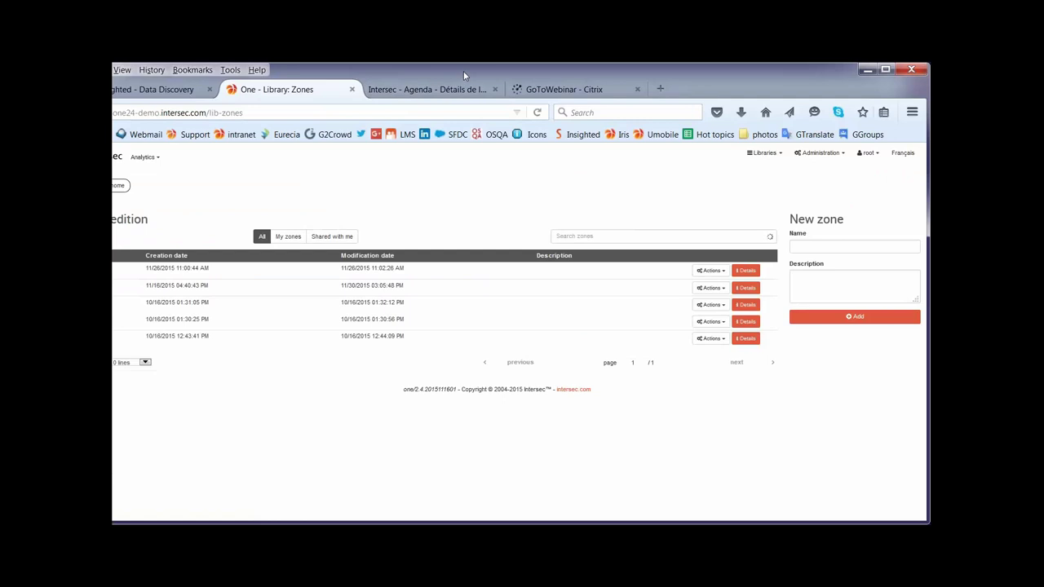
- Add a new zone named "touristic paris" without a description
click(841, 246)
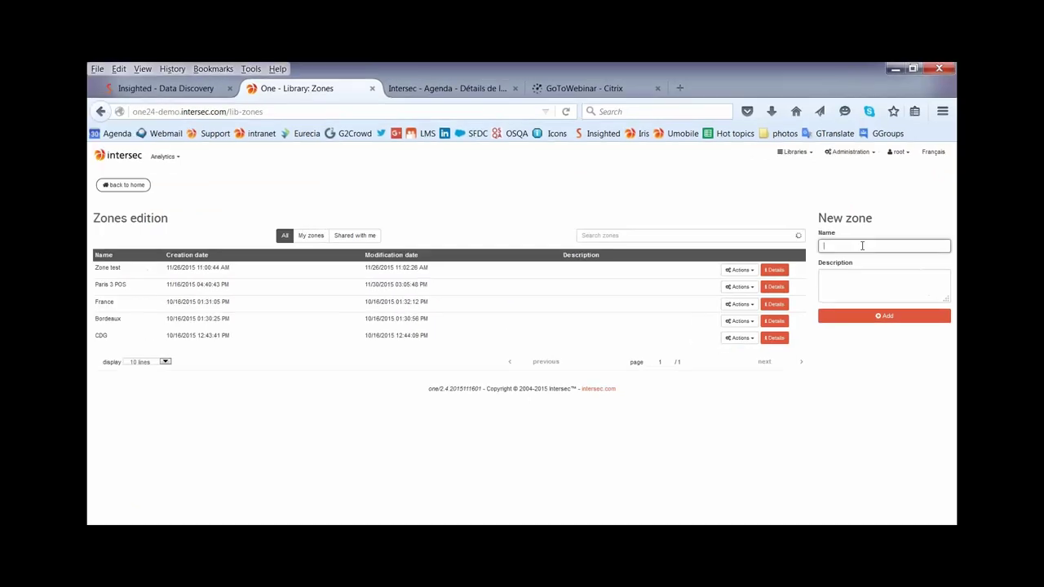
text(tou)
text(ristic paris)
click(873, 322)
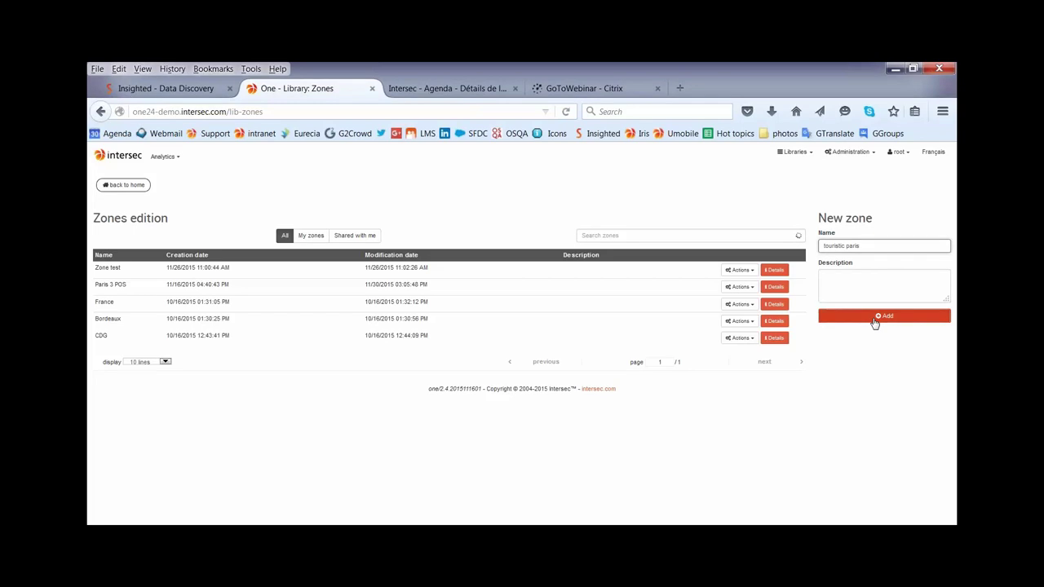
- Open the placemarkers map of the touristic paris zone and bring up the Montmartre district in northern Paris
click(741, 270)
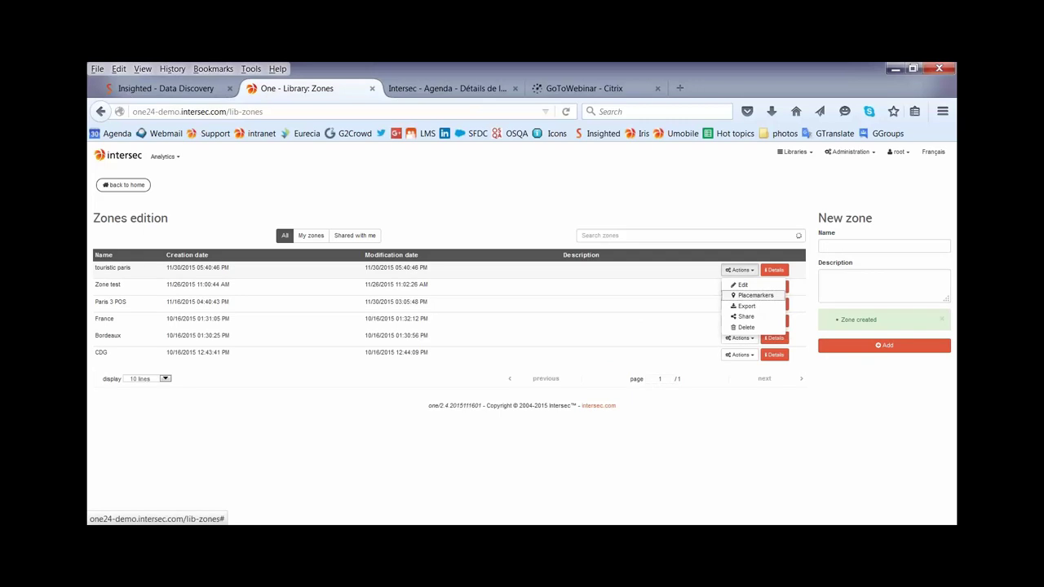
click(755, 297)
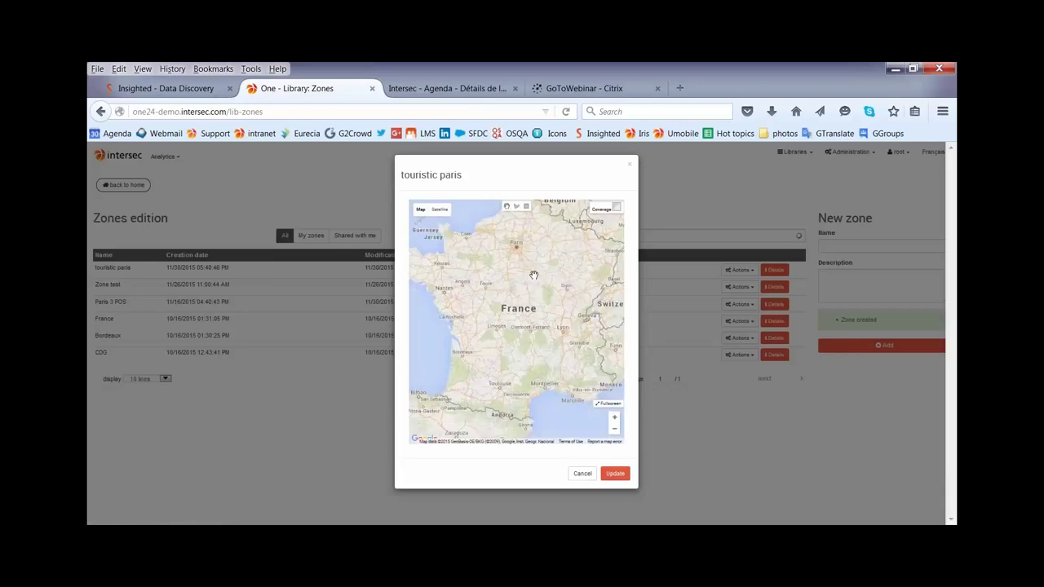
scroll(521, 254, up, 3)
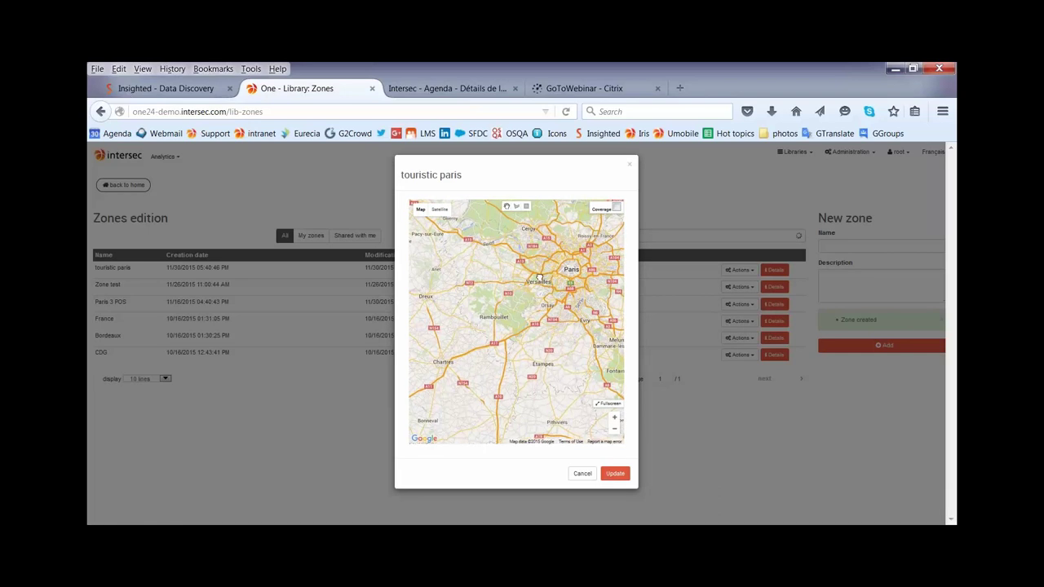
scroll(538, 282, up, 2)
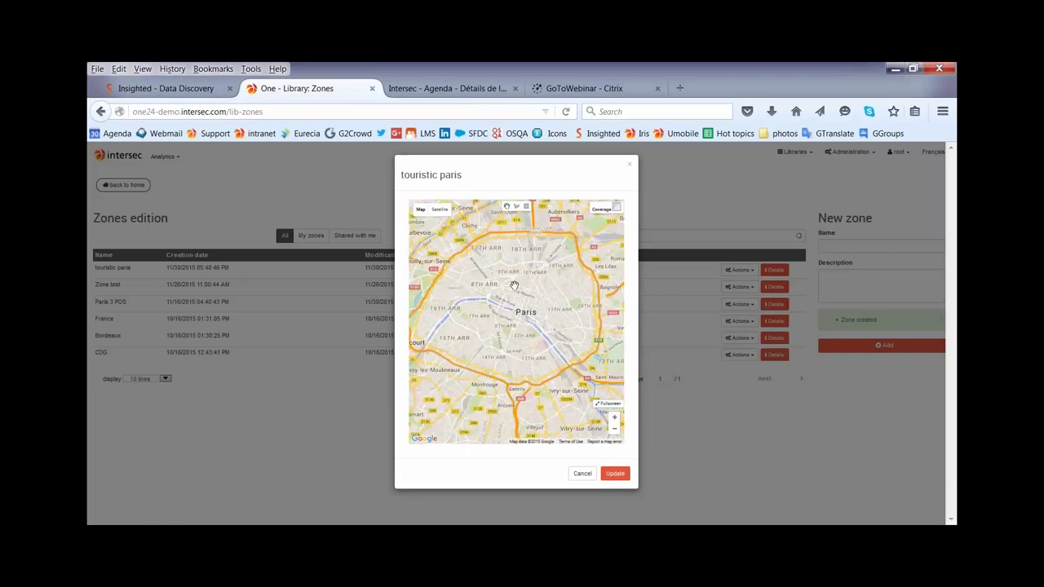
drag(522, 277, 532, 321)
scroll(526, 294, up, 2)
scroll(533, 321, up, 2)
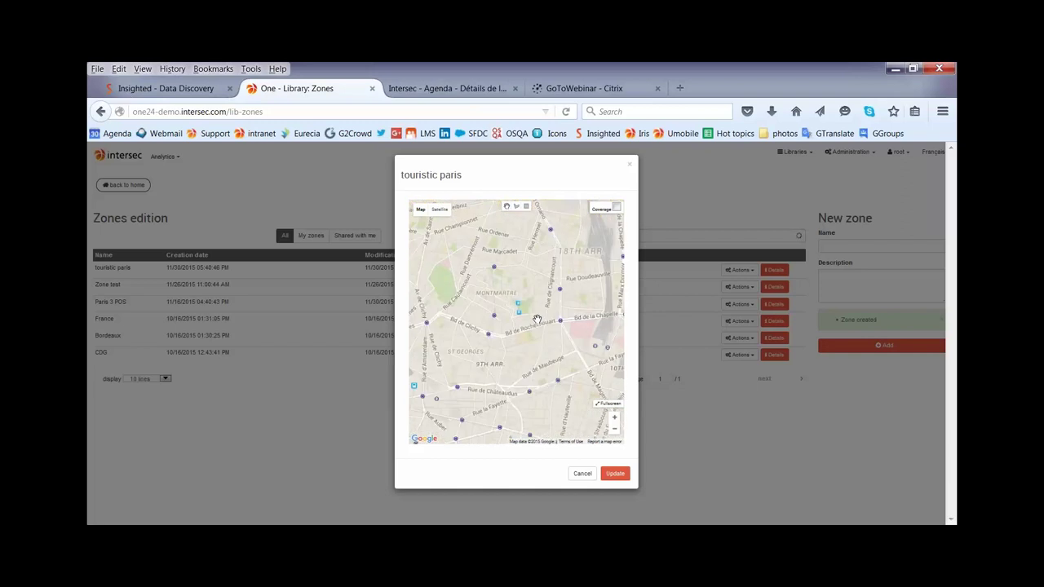
drag(514, 249, 540, 317)
scroll(531, 313, up, 1)
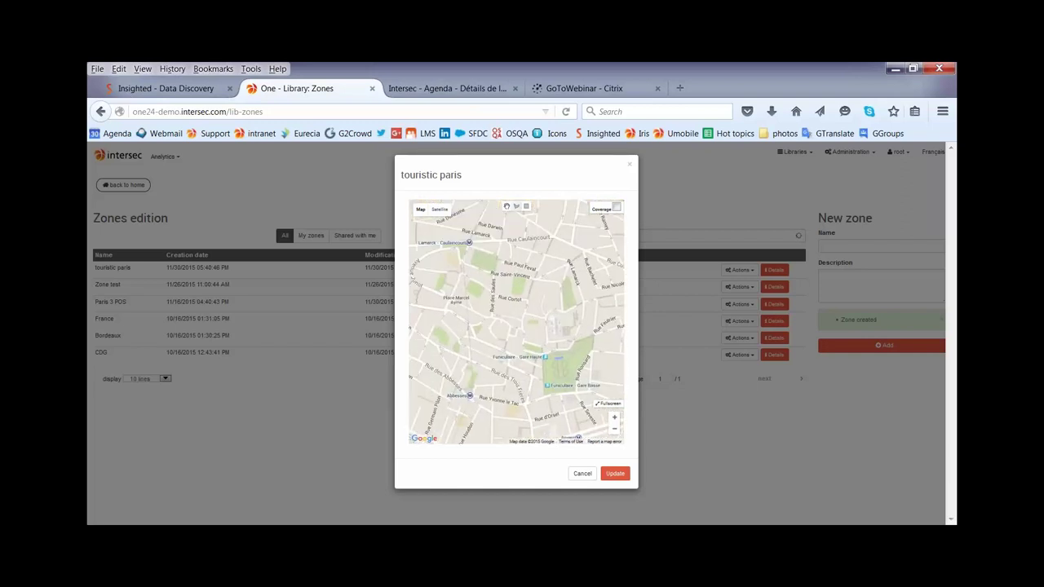
- Draw a closed polygon around the Montmartre hill and its funicular, and name the placemarker "Sacré coeur"
click(517, 207)
click(482, 315)
click(487, 242)
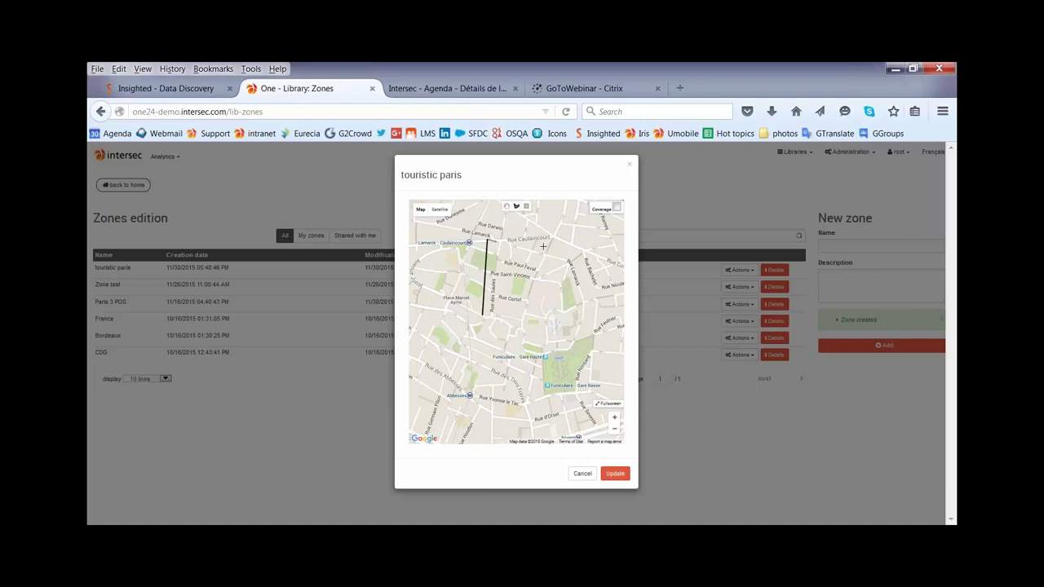
click(608, 254)
click(620, 300)
click(621, 398)
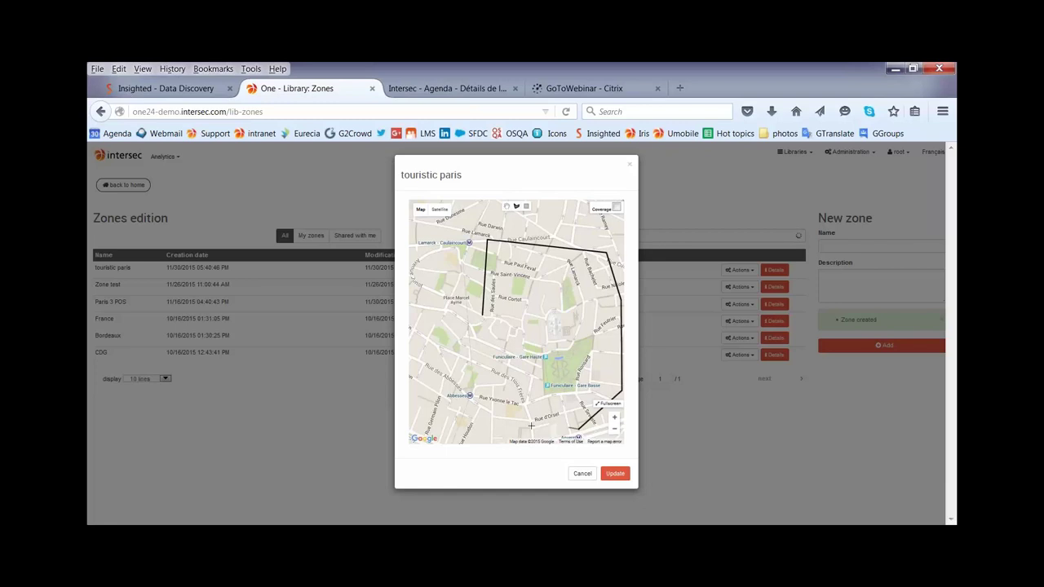
click(479, 420)
click(439, 344)
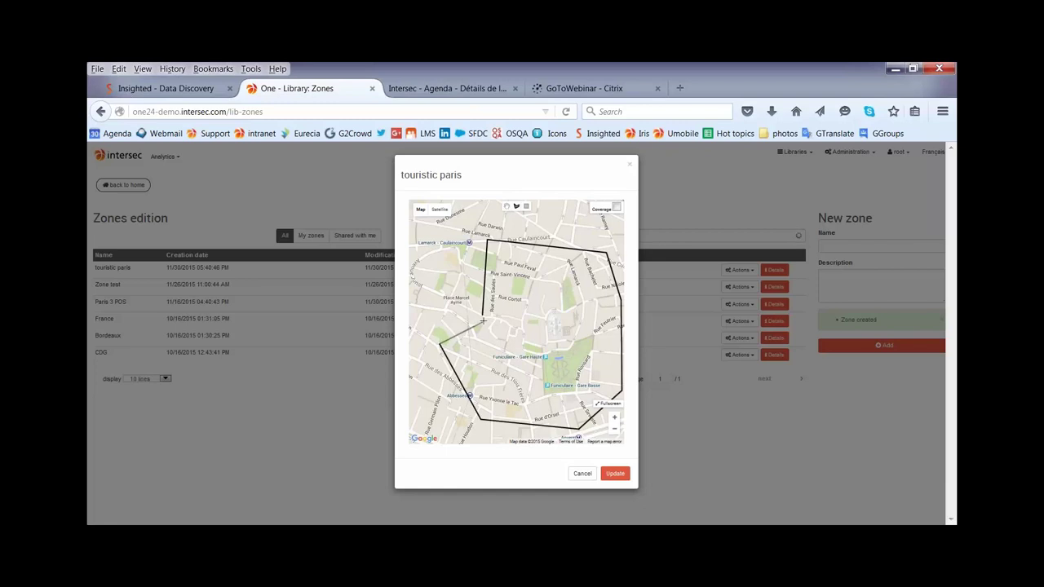
click(482, 316)
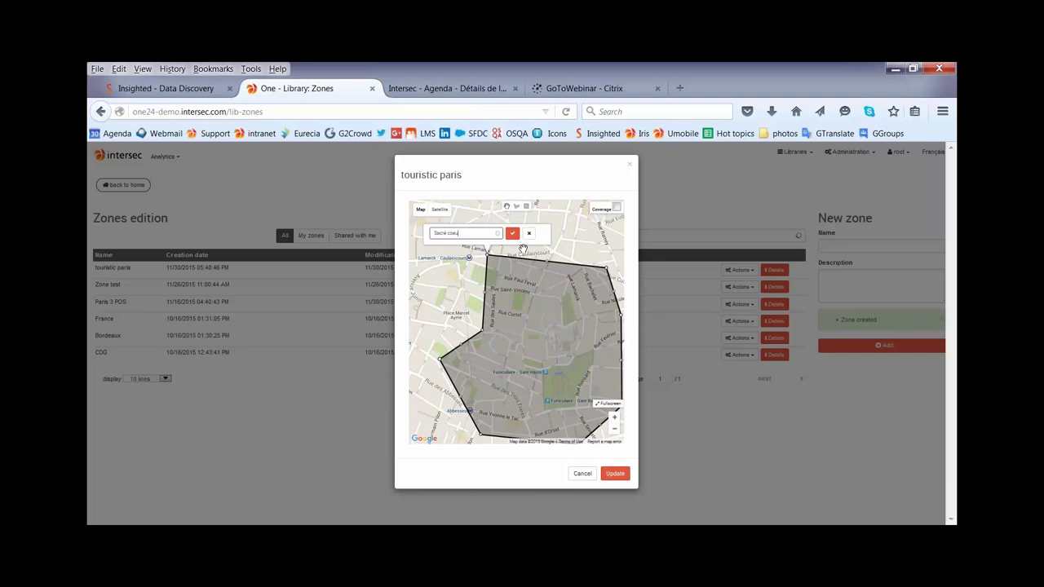
click(512, 233)
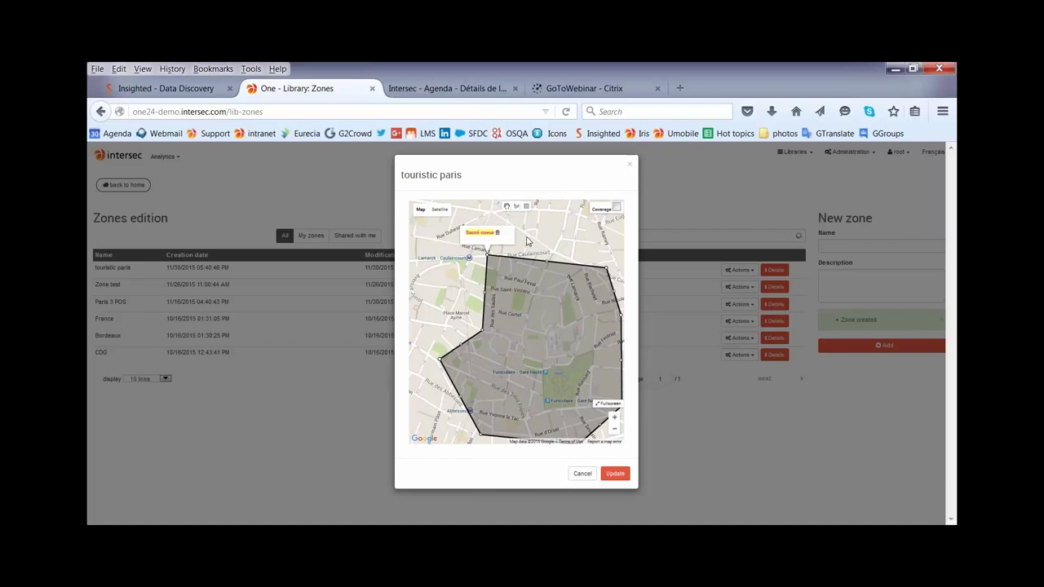
- Draw a closed polygon across the Seine between the 16th and 7th arrondissements, and name the placemarker "Eiffel Tower"
scroll(589, 344, down, 4)
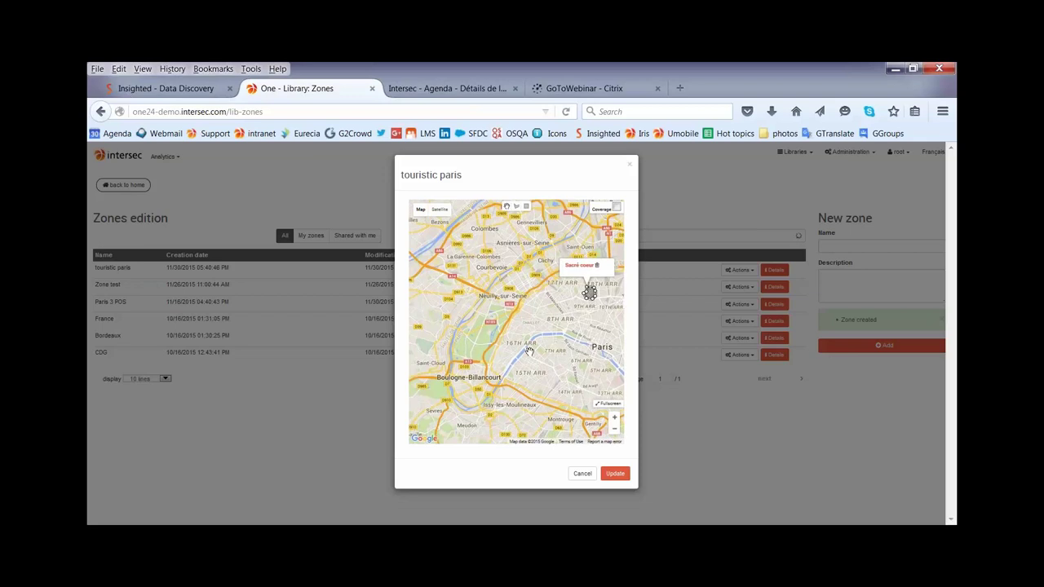
scroll(530, 351, up, 4)
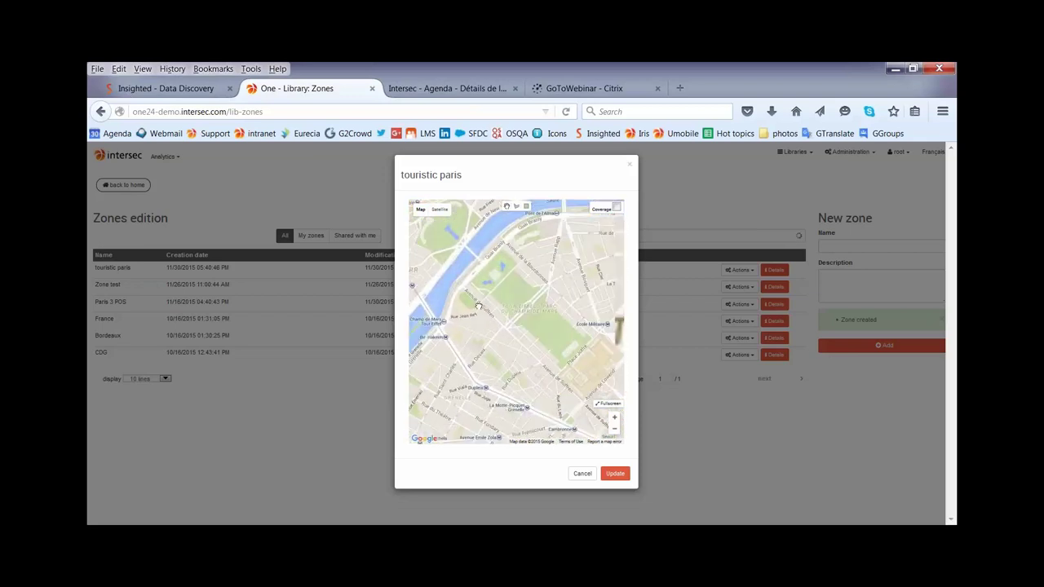
scroll(490, 315, down, 3)
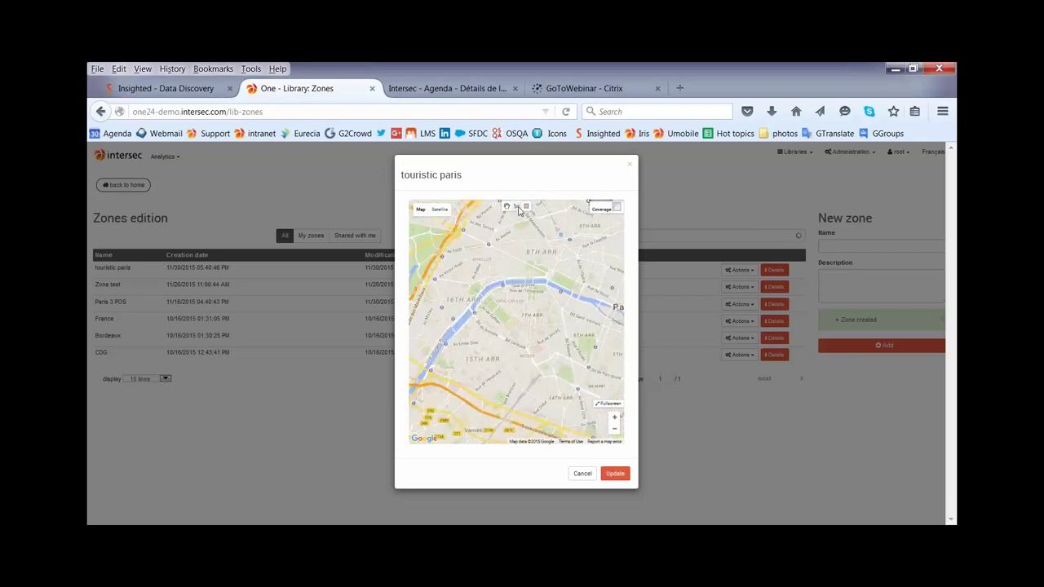
click(455, 283)
click(467, 335)
click(517, 354)
click(546, 318)
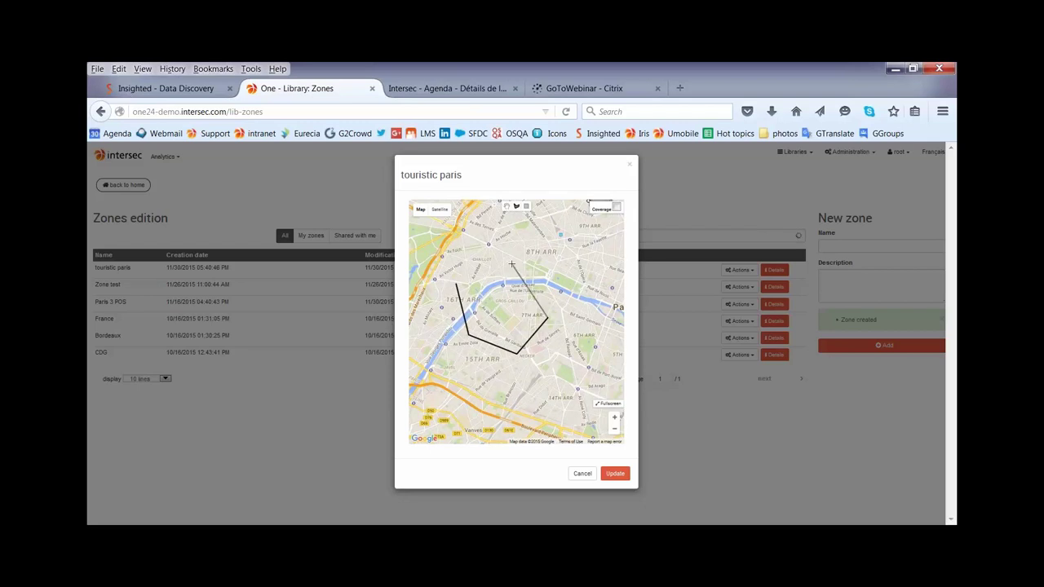
click(512, 263)
click(458, 269)
click(455, 283)
click(455, 282)
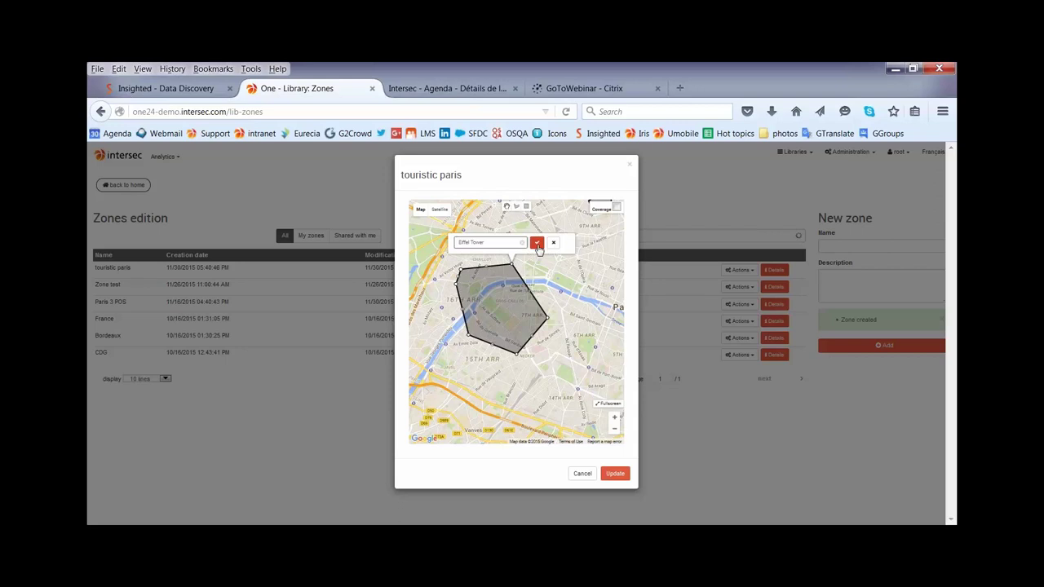
click(536, 242)
- Draw a closed polygon around the Seine islands in central Paris, name it "Notre Dame", and save the zone's placemarkers
drag(617, 307, 515, 285)
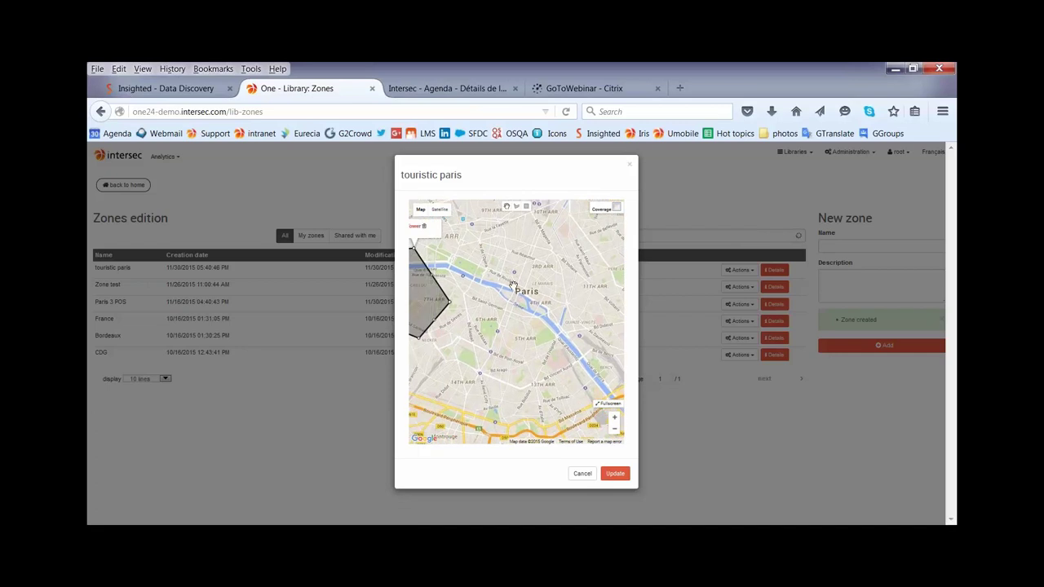
scroll(514, 285, up, 2)
click(516, 206)
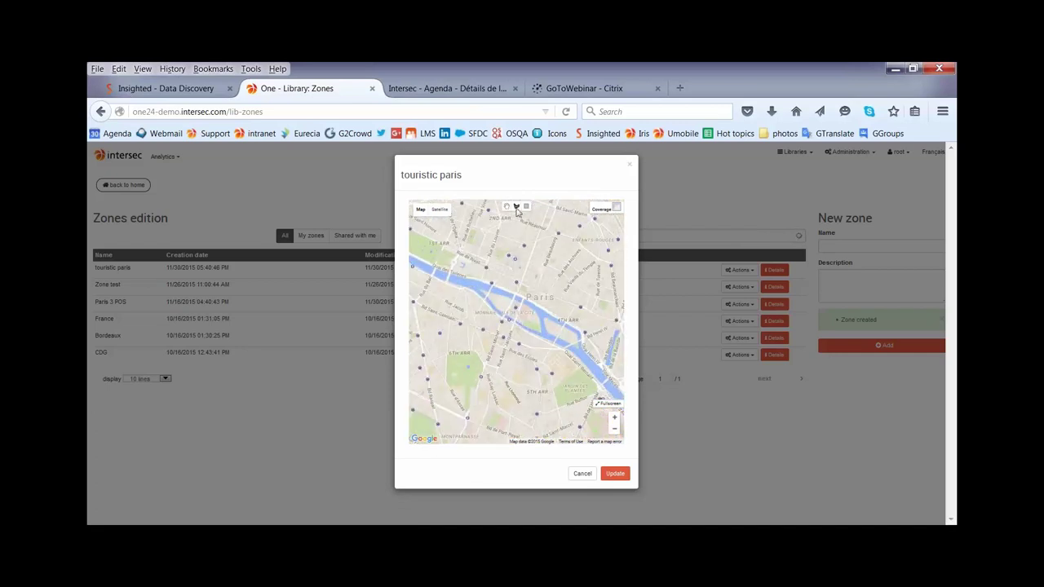
click(463, 254)
click(445, 323)
click(505, 366)
click(568, 355)
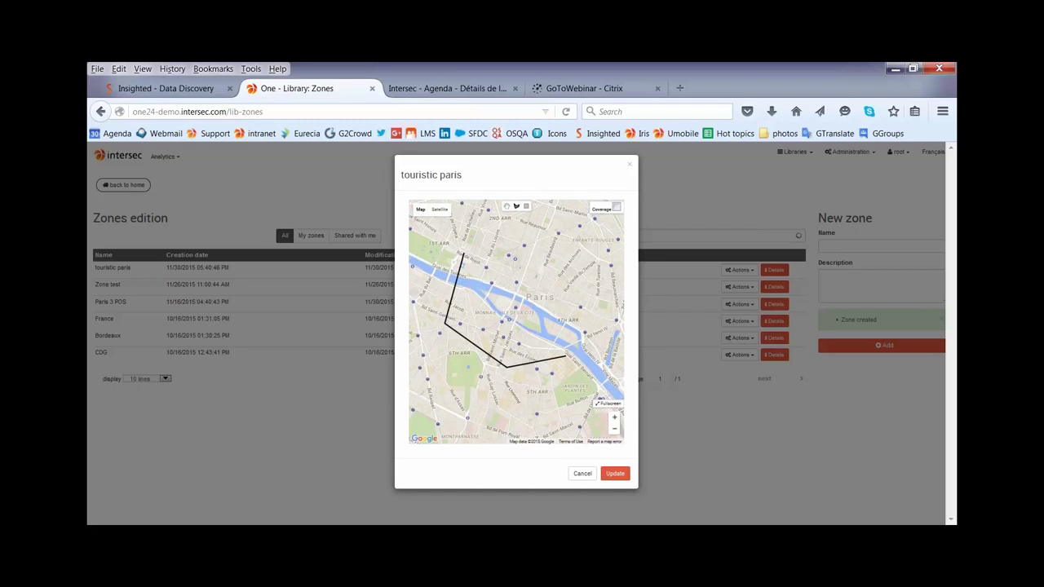
click(589, 300)
click(531, 243)
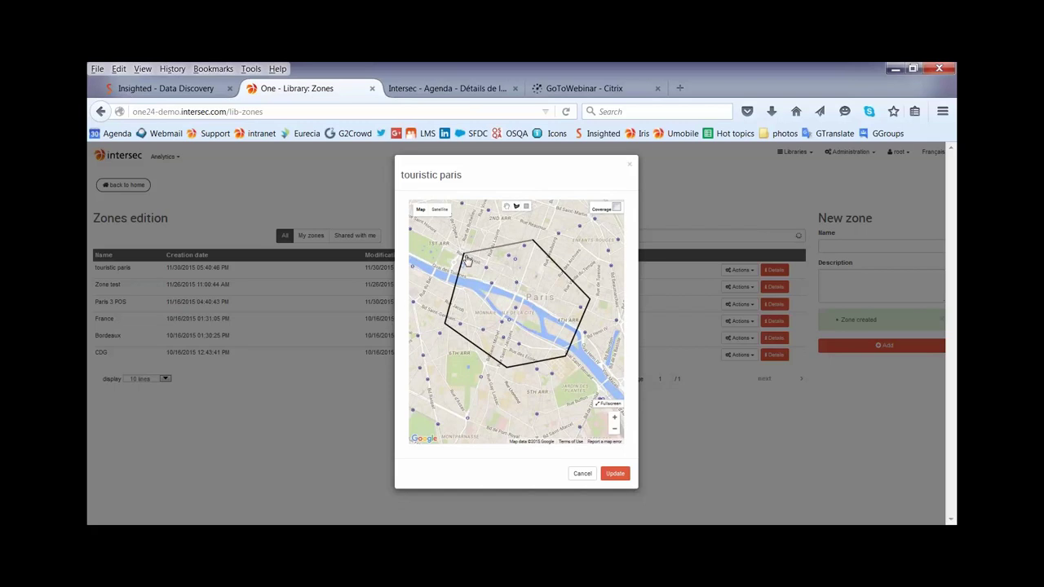
click(463, 253)
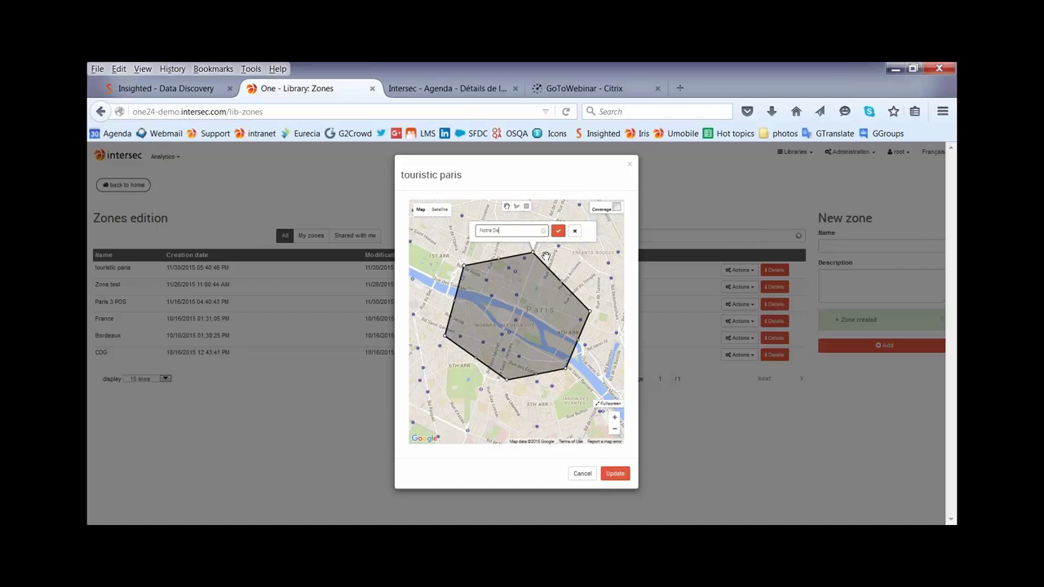
text(Notre Dame)
click(557, 231)
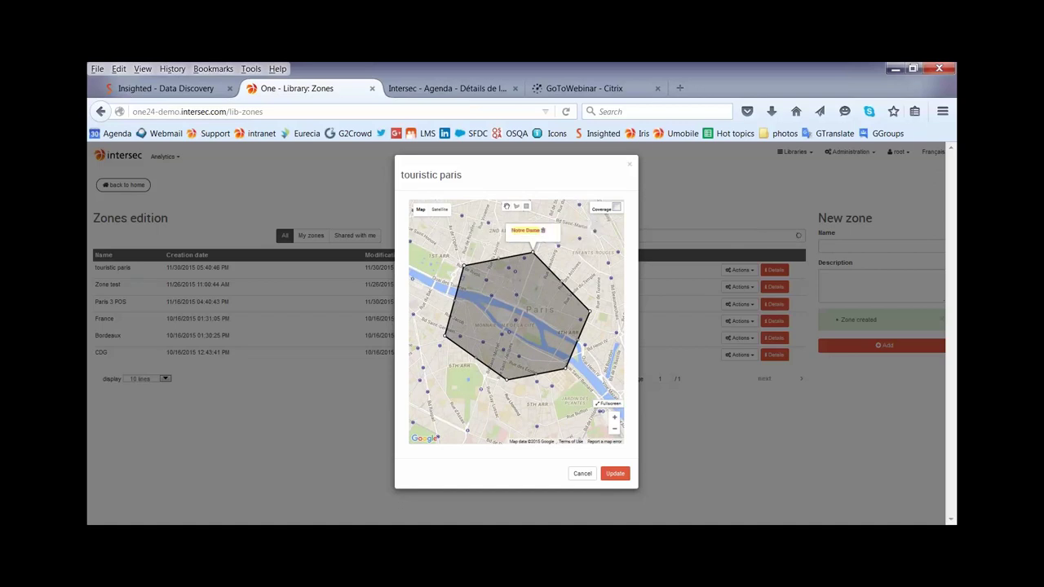
click(616, 475)
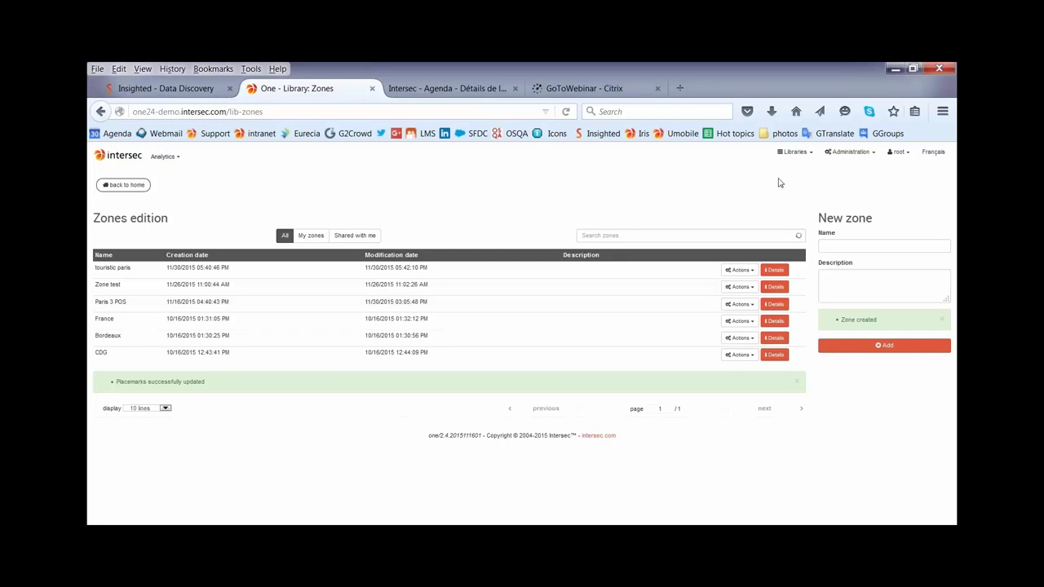
- Open the library of targets and show the catalog for the Cell events store collection
click(798, 156)
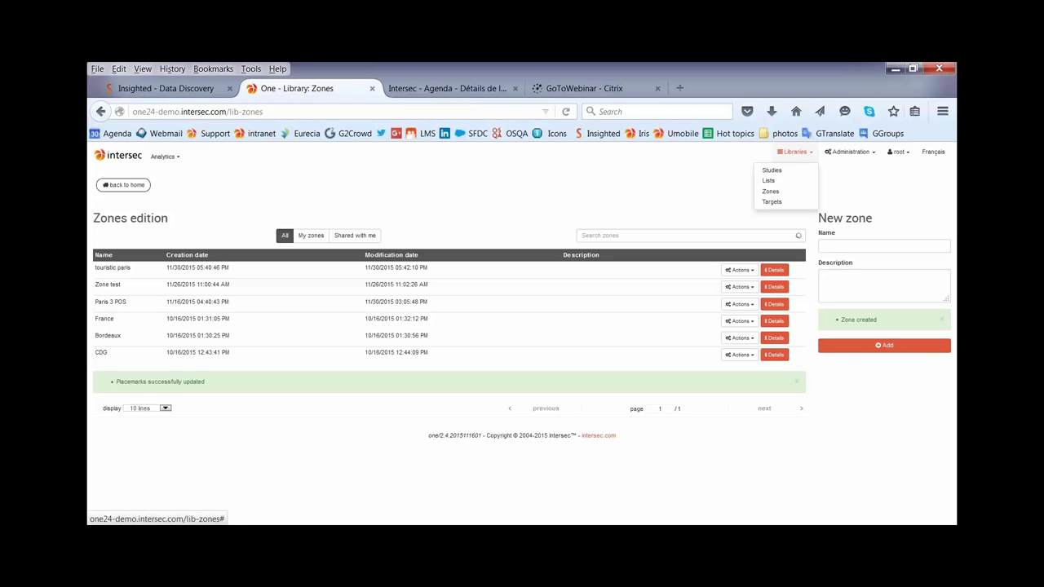
click(779, 205)
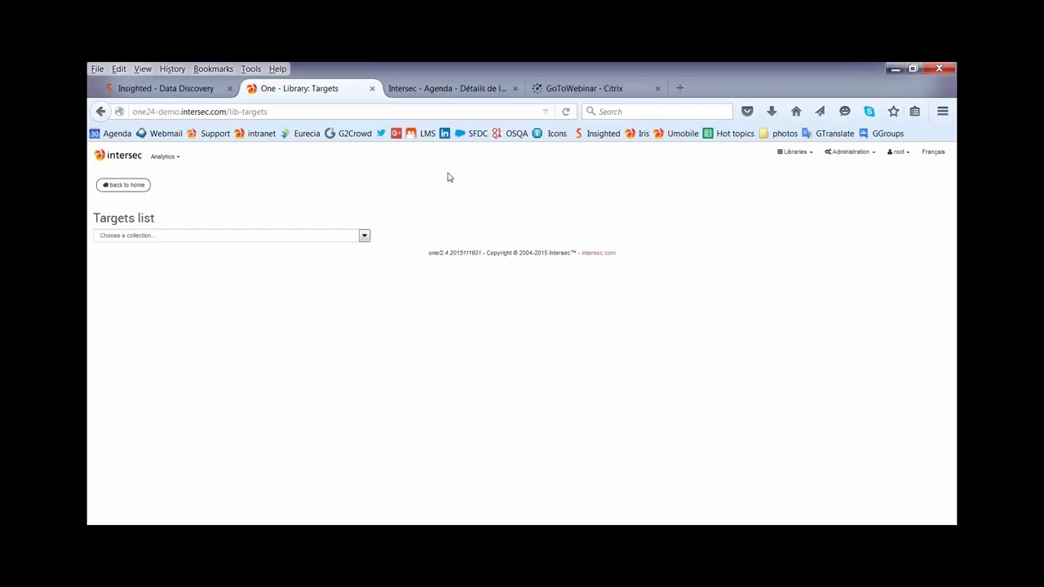
click(364, 235)
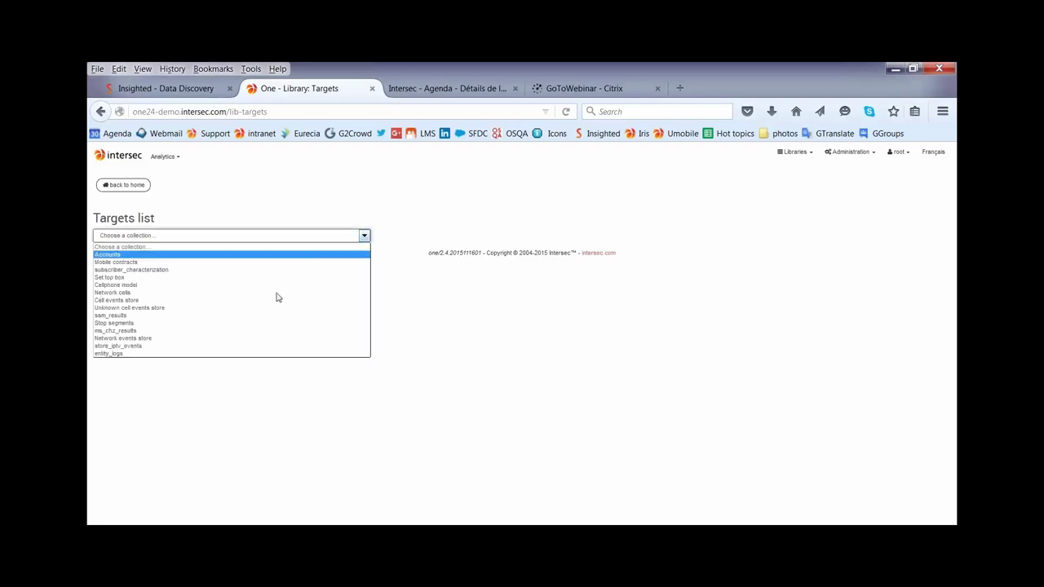
click(137, 300)
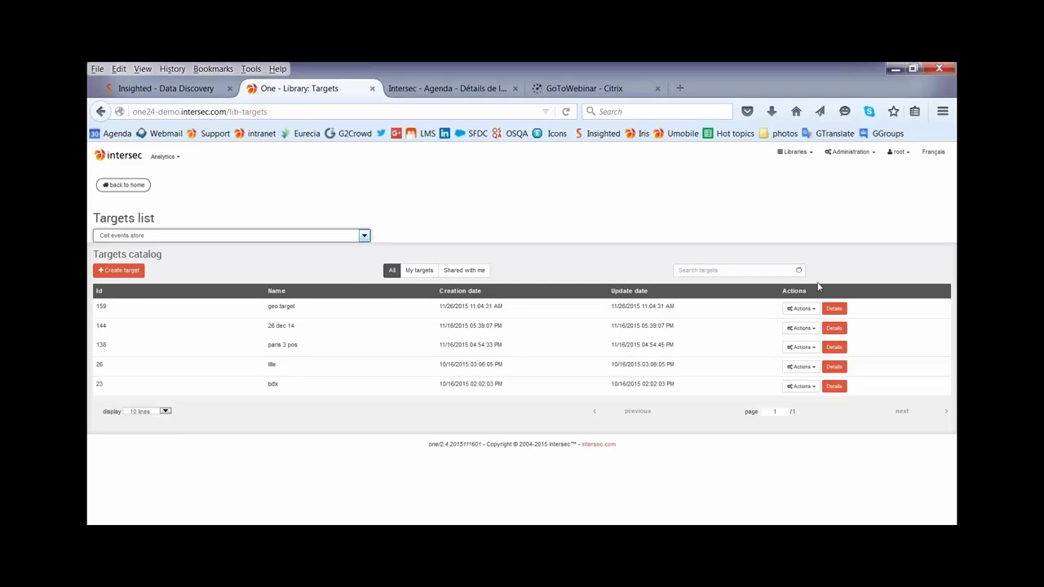
- Create a target filtering Cell Id to the "touristic paris" zone with Sacré coeur, Eiffel Tower and Notre Dame all included
click(119, 272)
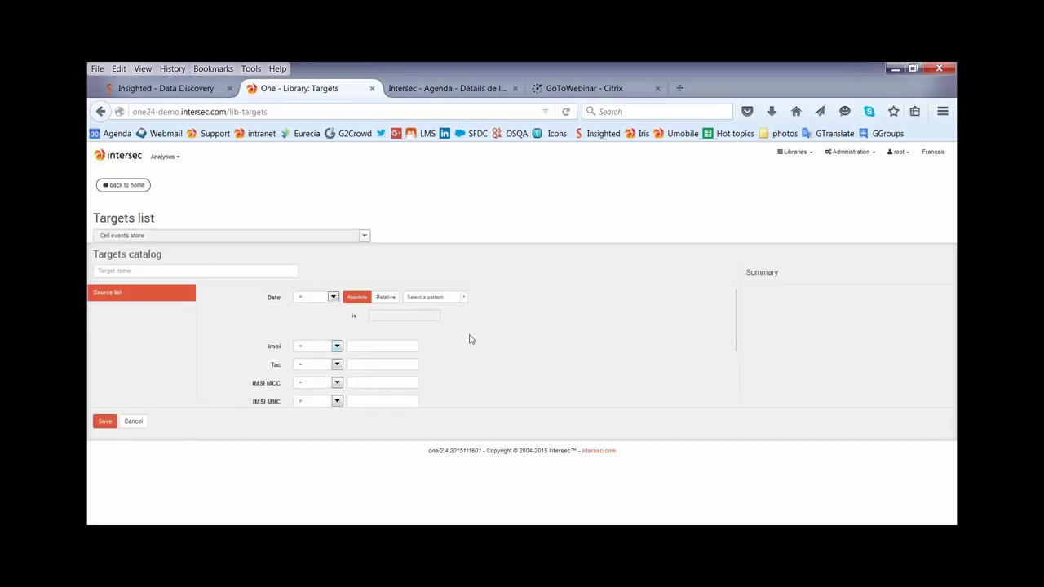
scroll(468, 338, down, 3)
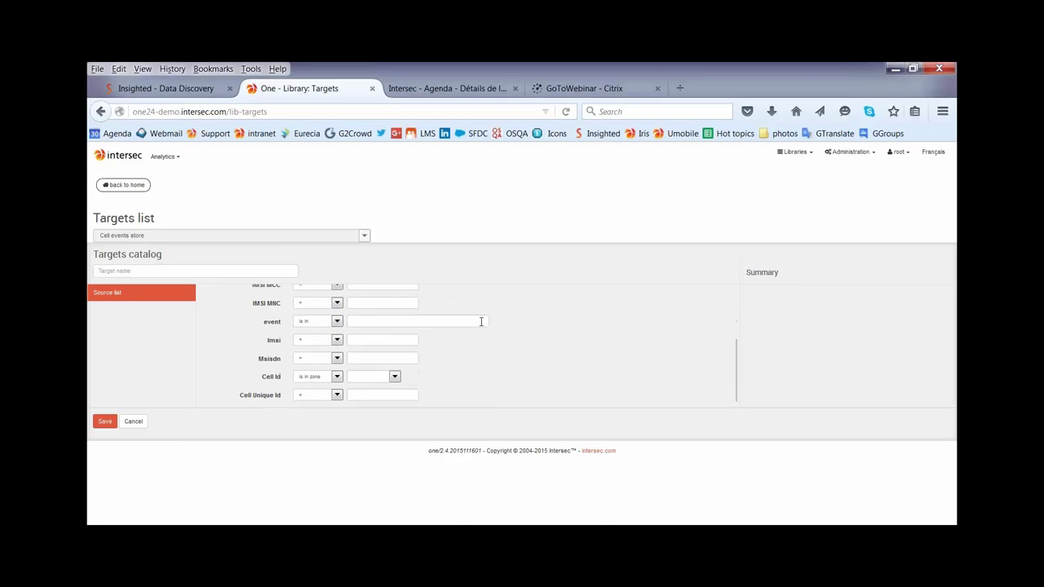
click(395, 375)
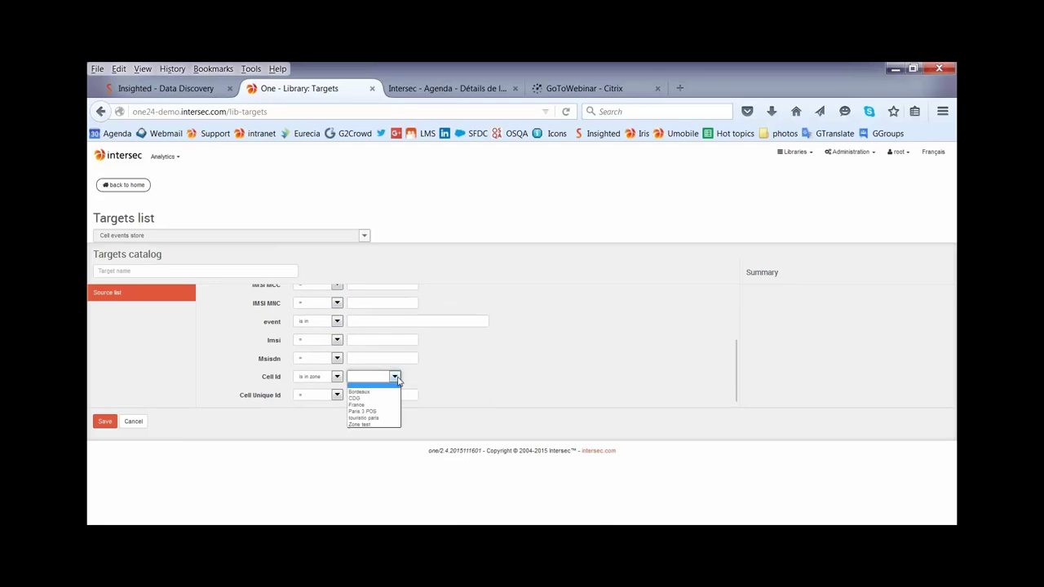
click(381, 418)
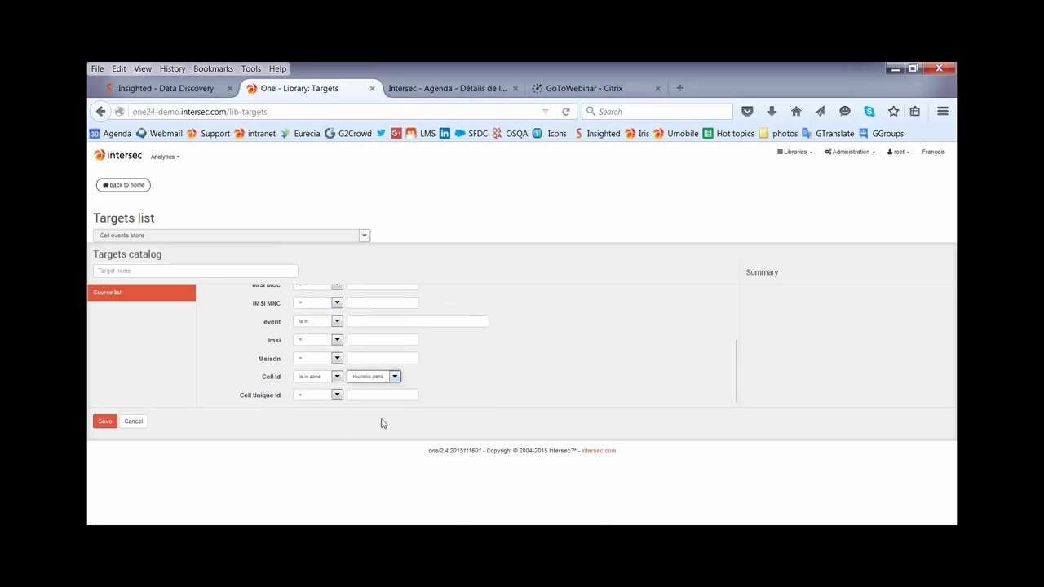
click(298, 392)
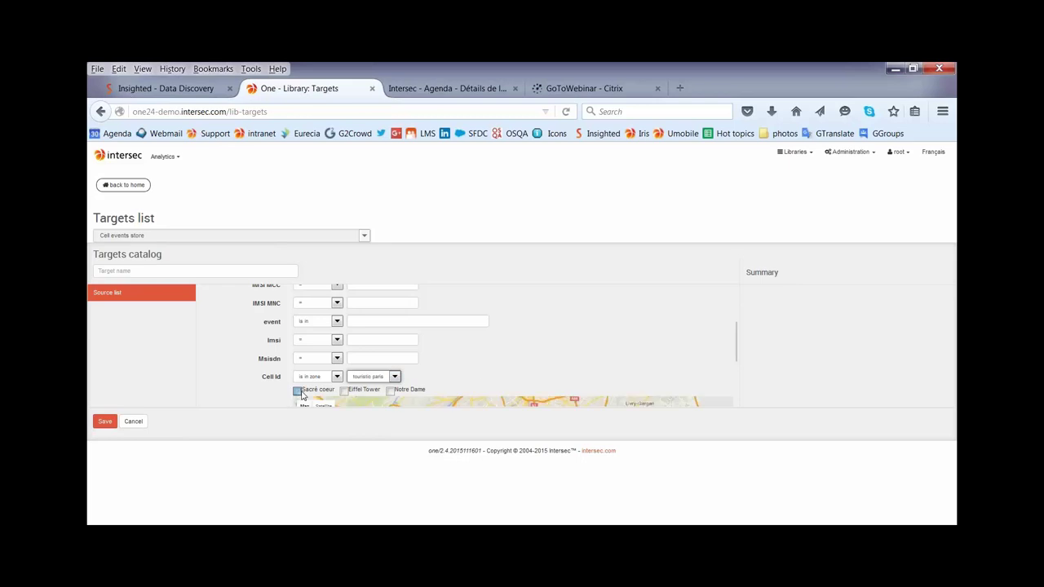
click(343, 392)
click(391, 392)
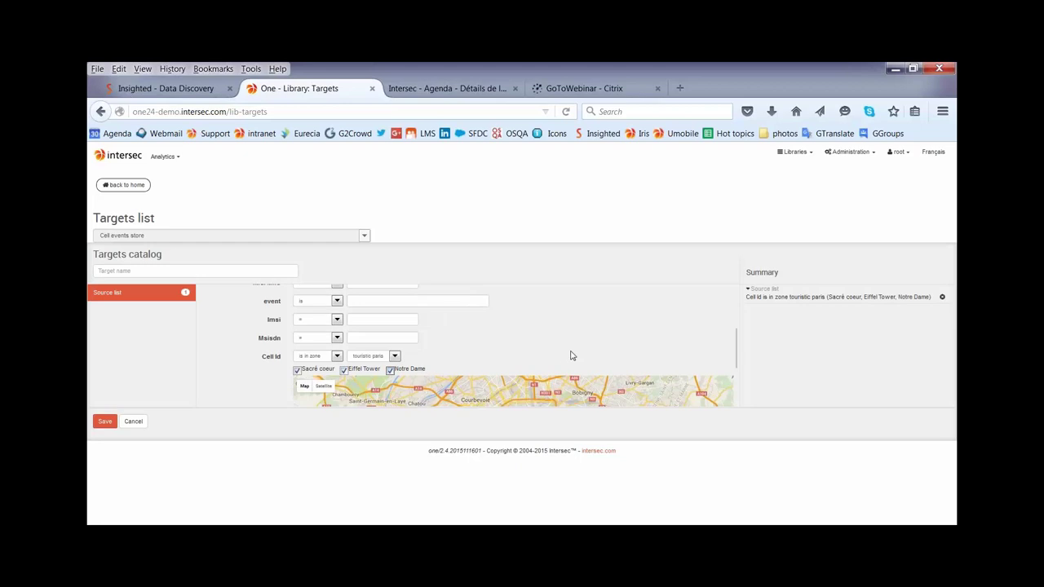
scroll(571, 354, down, 3)
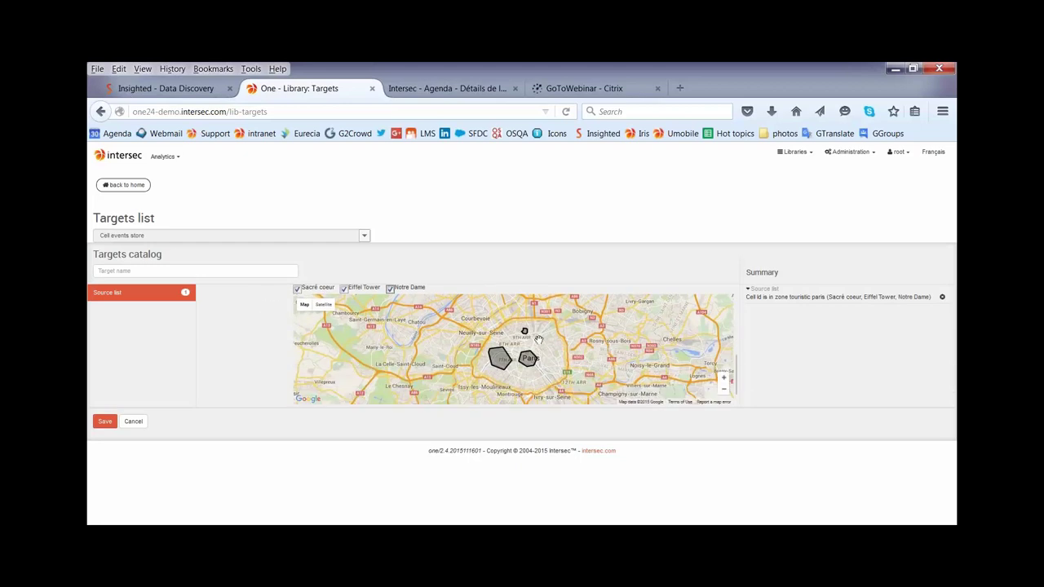
- Review the target's criteria and zone map, name the target "Web Paris", and save it
scroll(438, 308, up, 4)
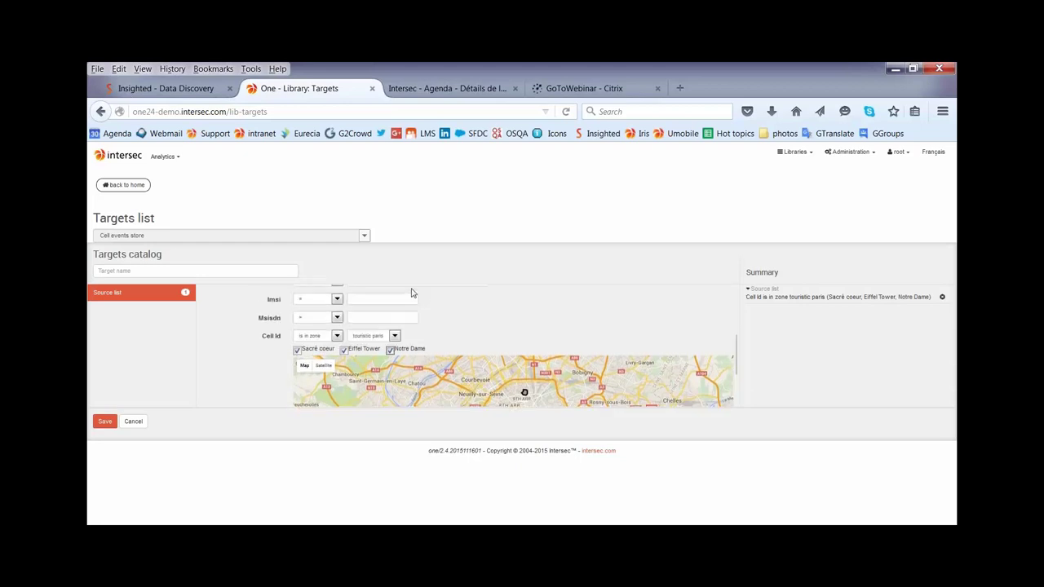
scroll(390, 319, up, 5)
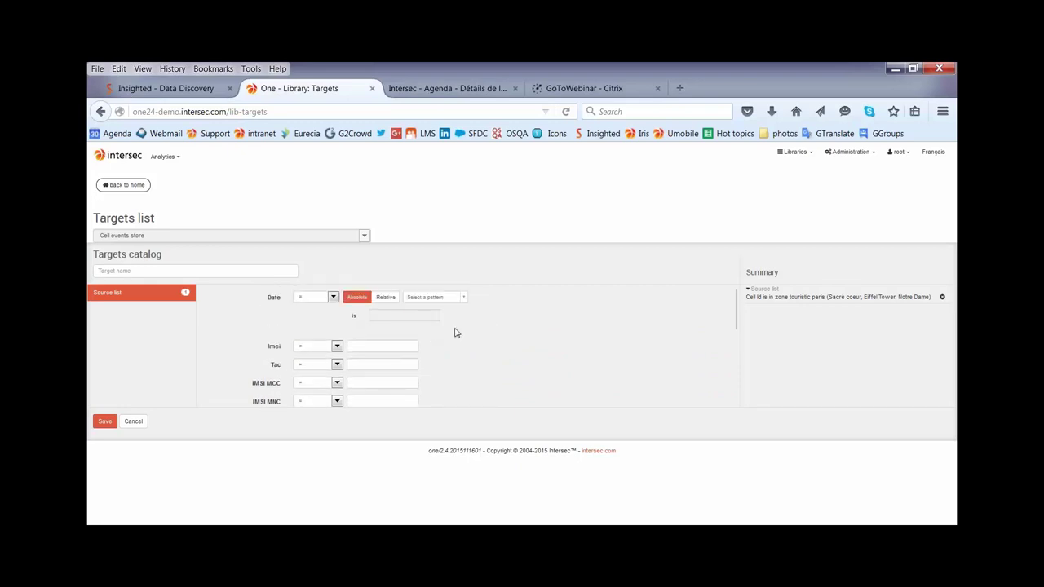
scroll(438, 335, down, 1)
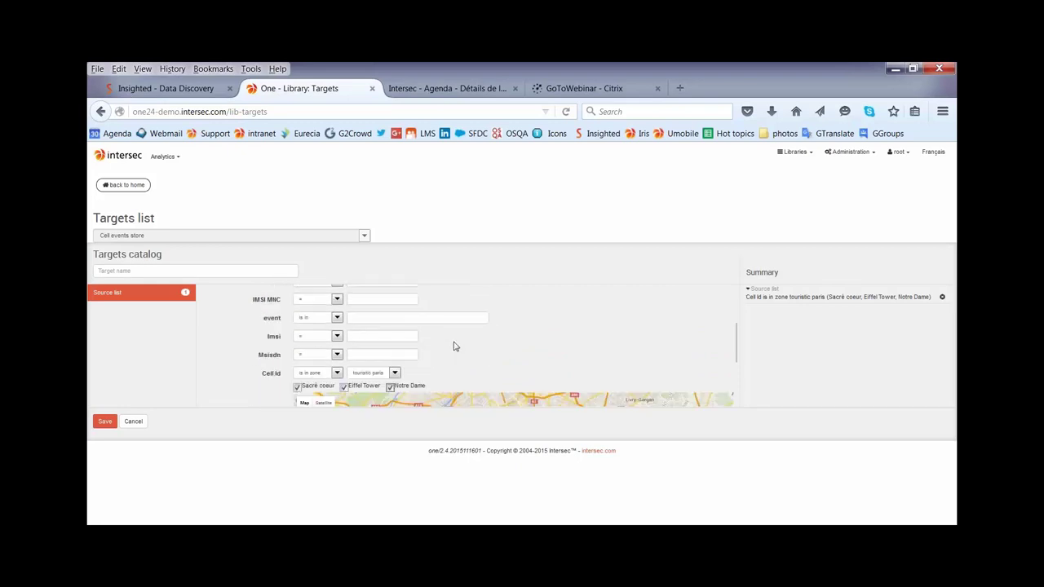
scroll(452, 342, down, 1)
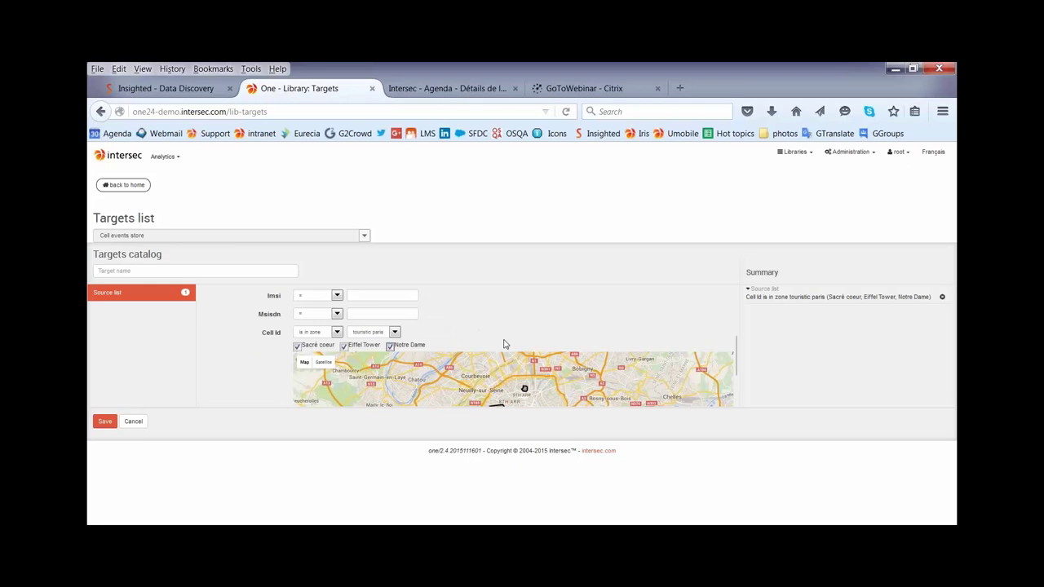
scroll(539, 300, down, 1)
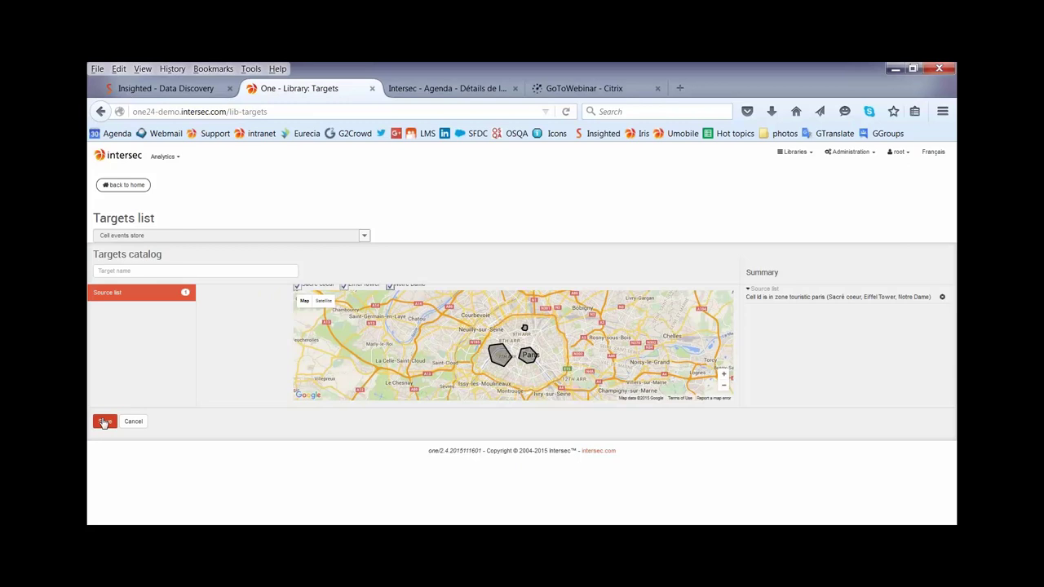
click(126, 273)
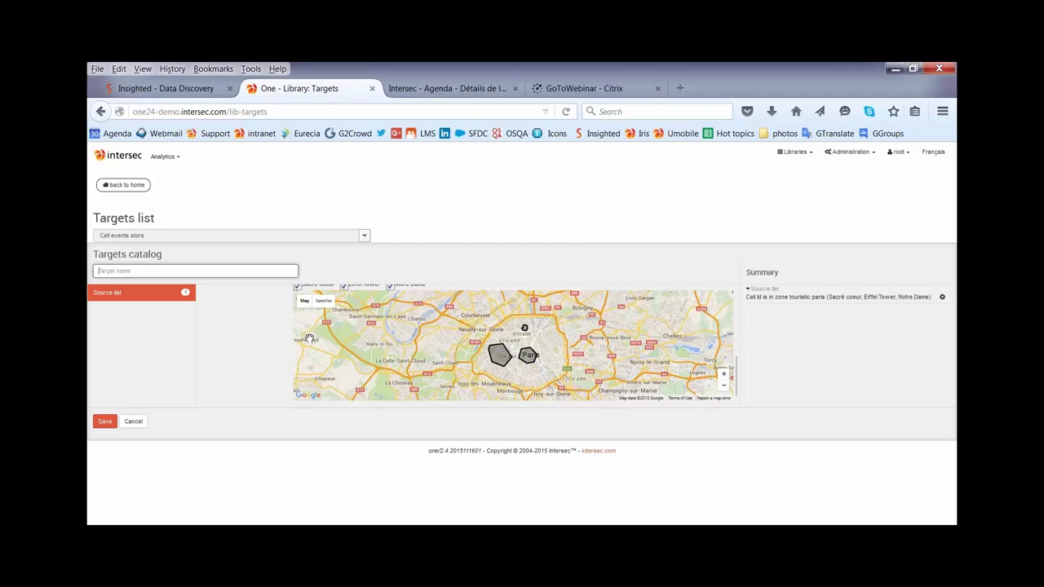
text(Web Paris)
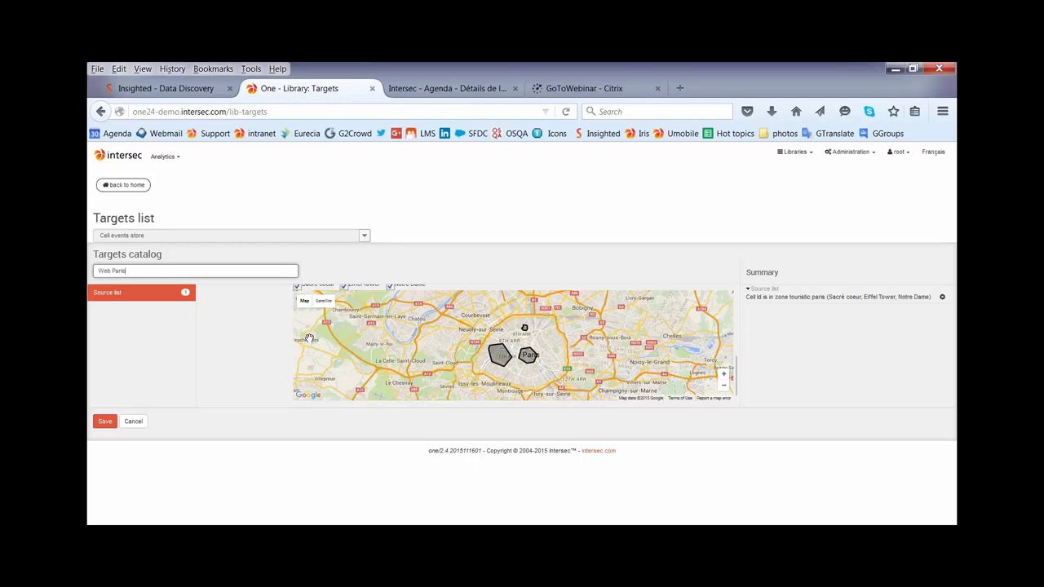
click(105, 423)
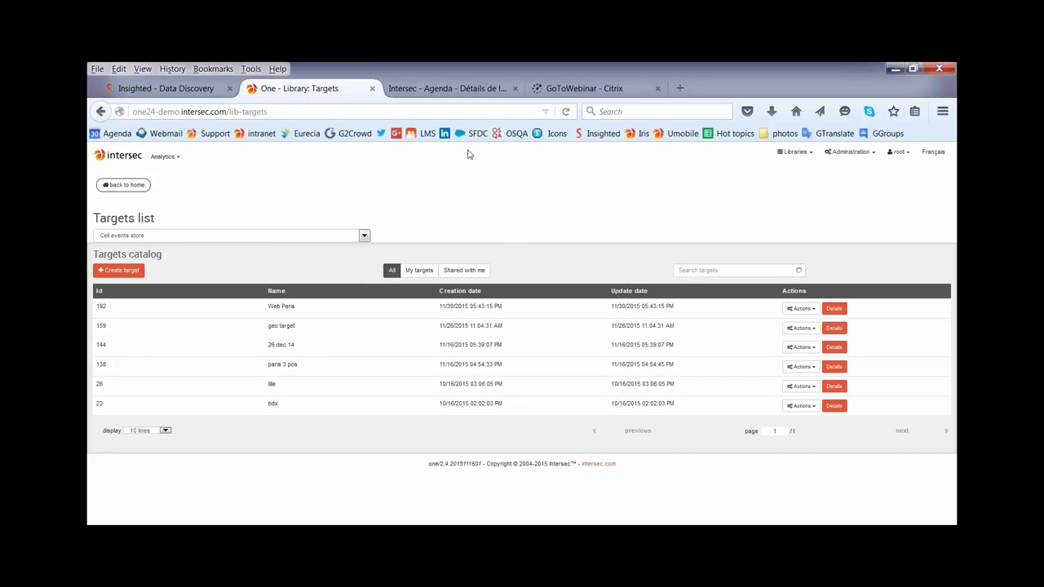
- Return to the dashboards home and create a new dashboard named "Webinar"
click(124, 186)
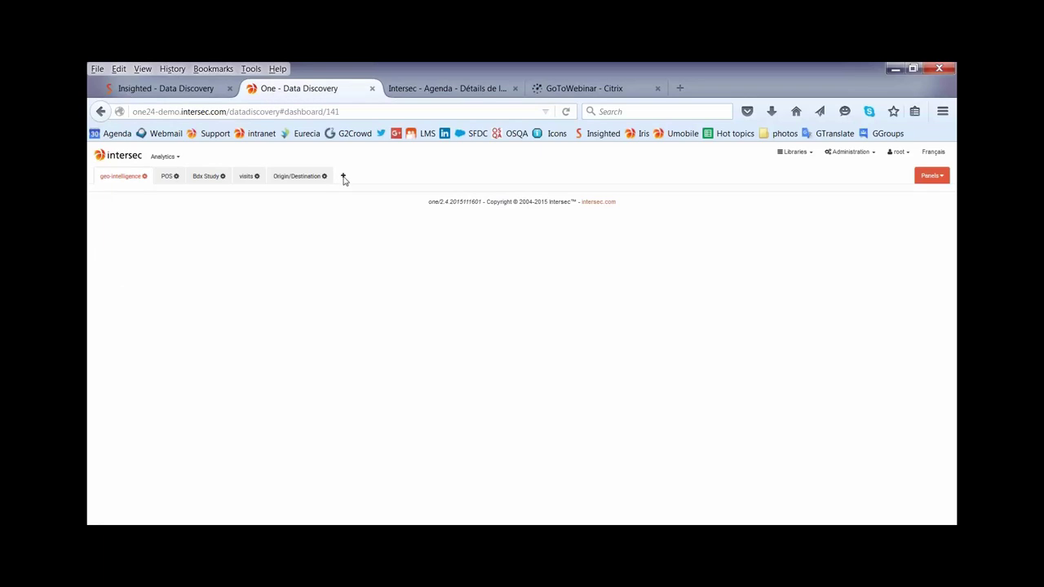
click(343, 177)
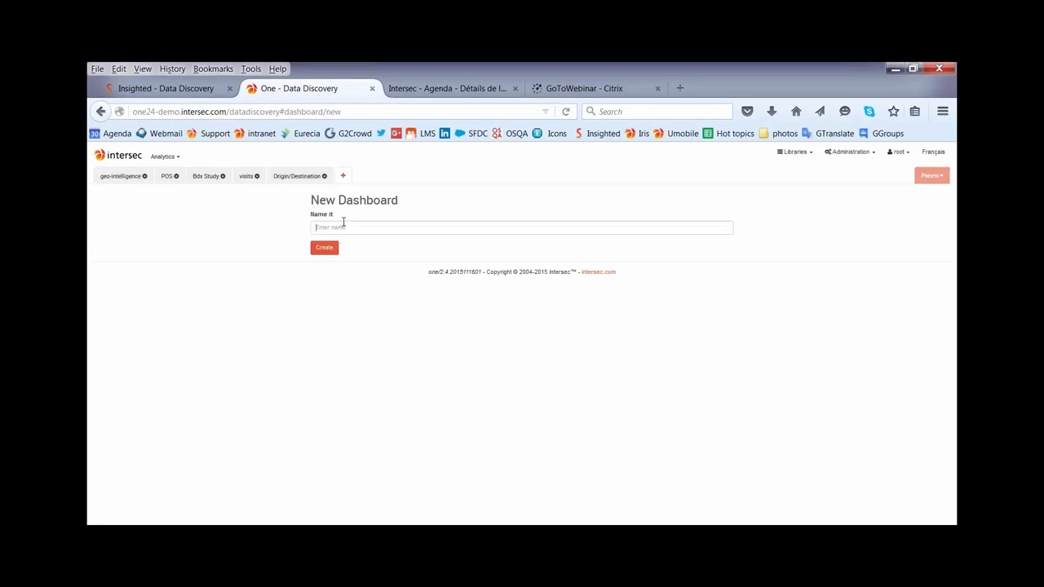
text(We)
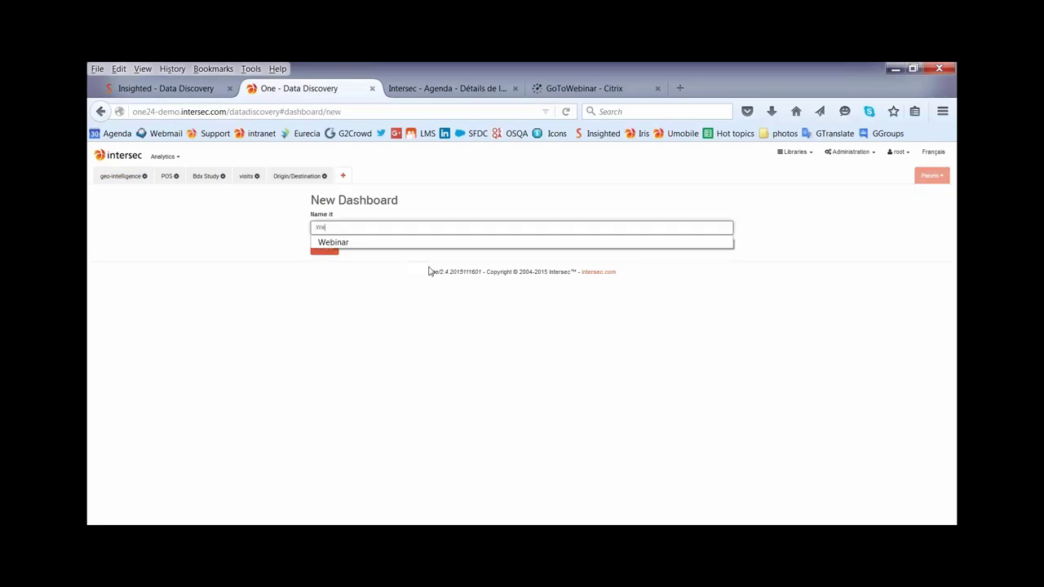
text(b)
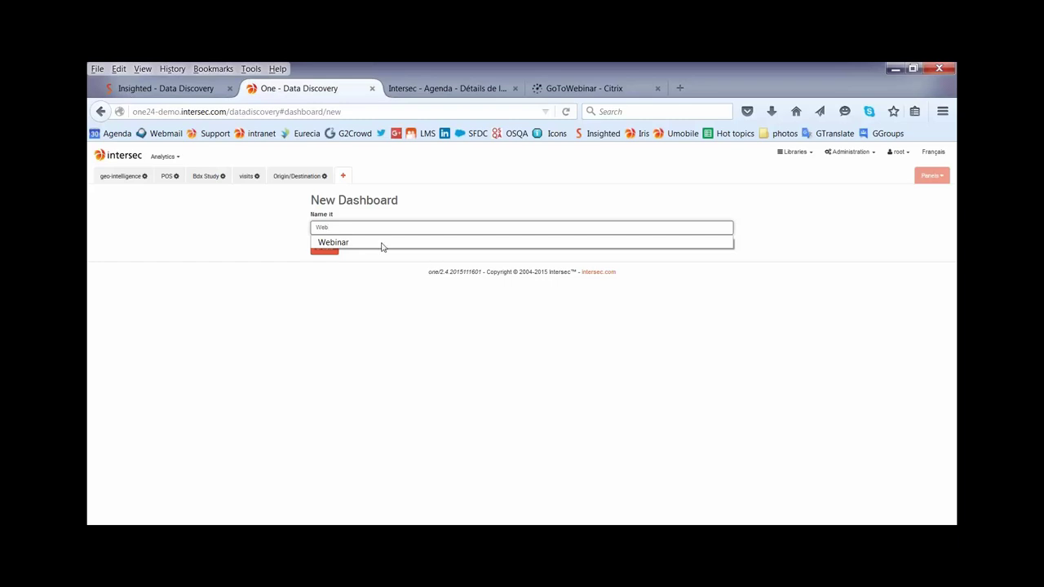
click(361, 244)
click(326, 253)
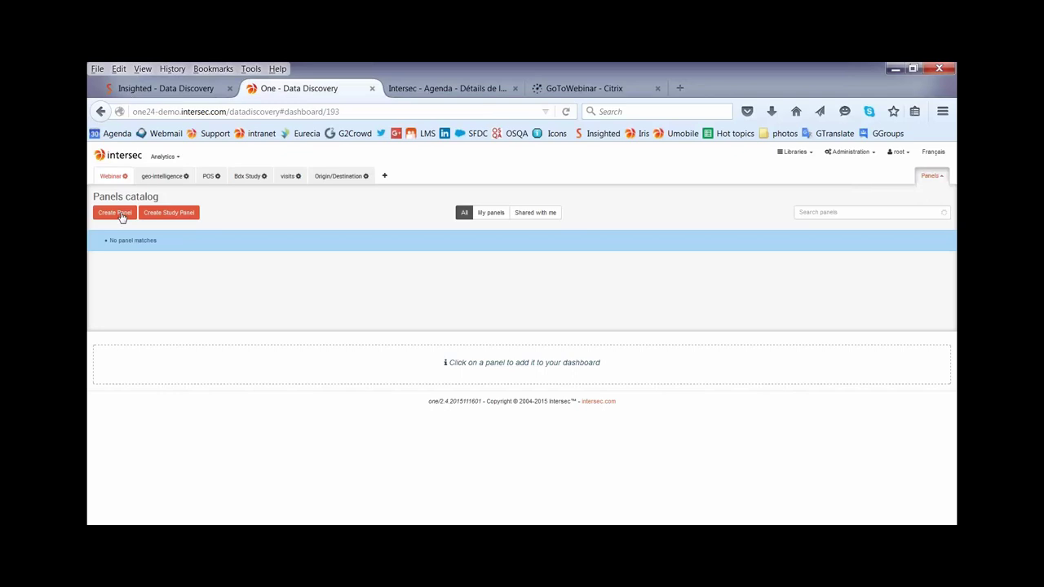
- Create a panel named "Webinar Touristic" on the Cell events store collection and add the Web Paris target to it
click(113, 210)
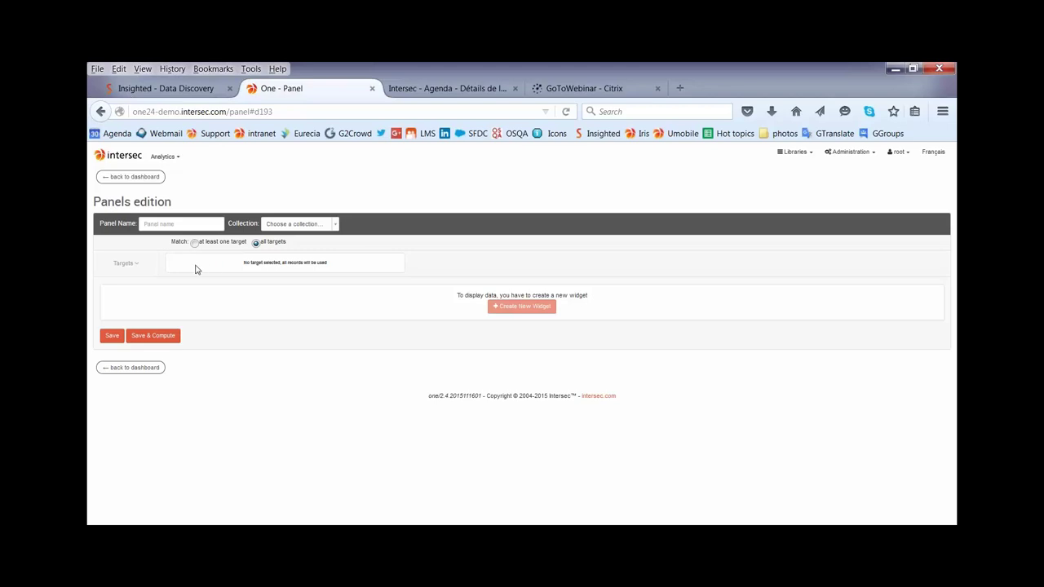
click(183, 225)
text(Webinar Touristic)
click(334, 227)
scroll(294, 286, down, 3)
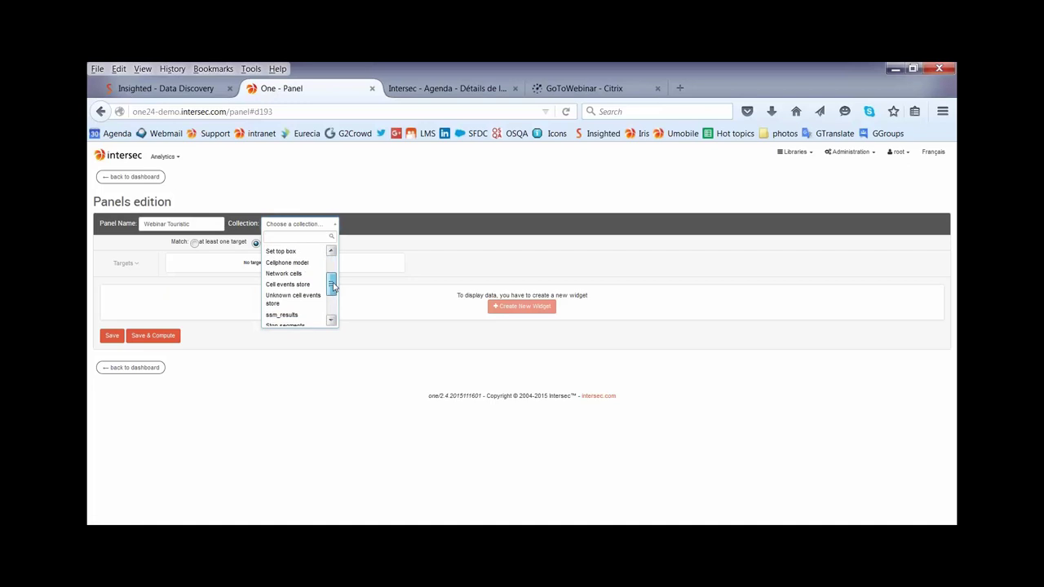
click(293, 283)
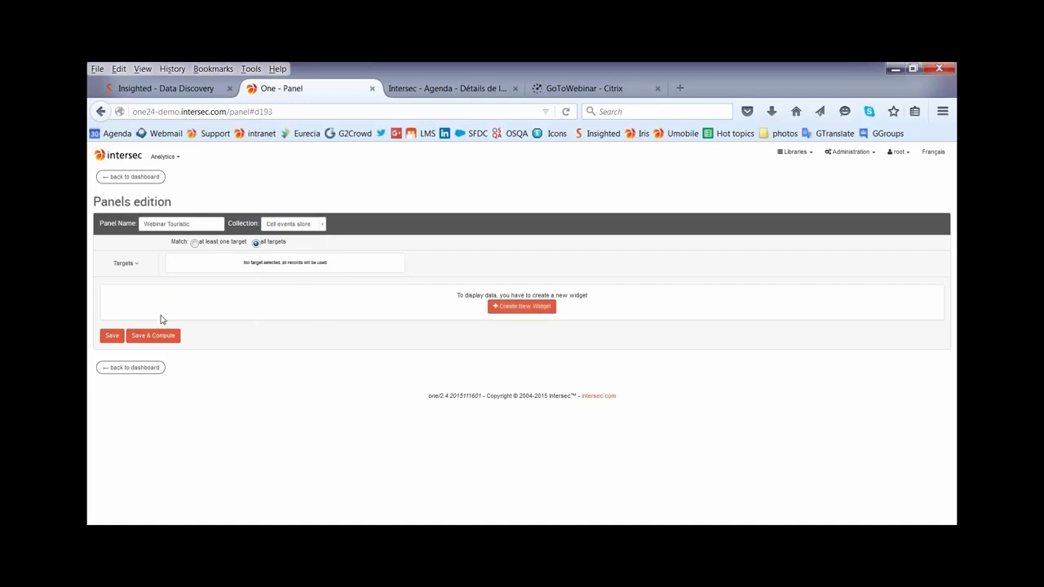
click(137, 263)
drag(135, 343, 201, 269)
- Add a new widget to the panel, name it "Heatmap", and set its size to 1/2
click(512, 421)
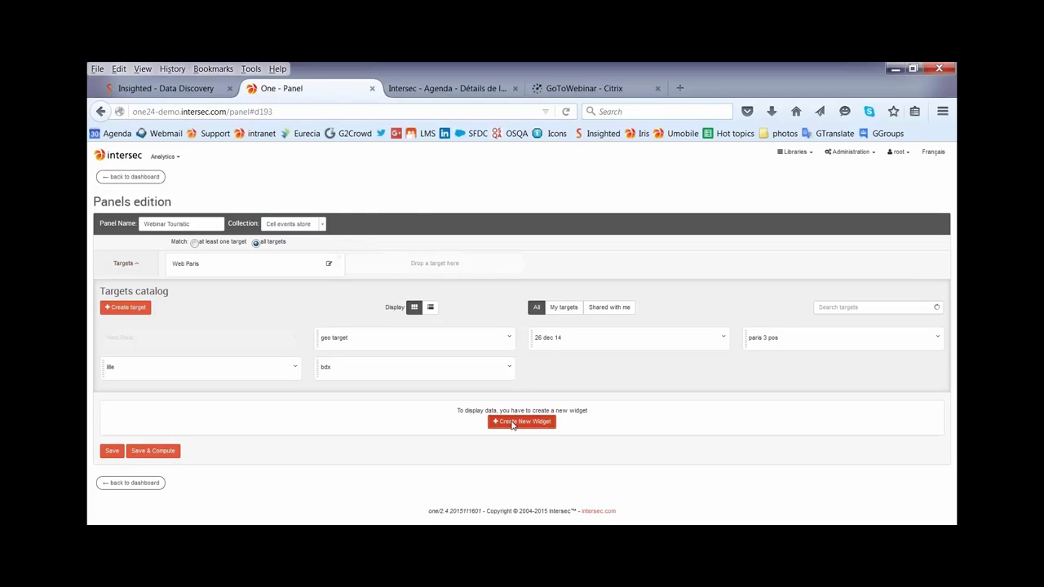
scroll(409, 365, down, 2)
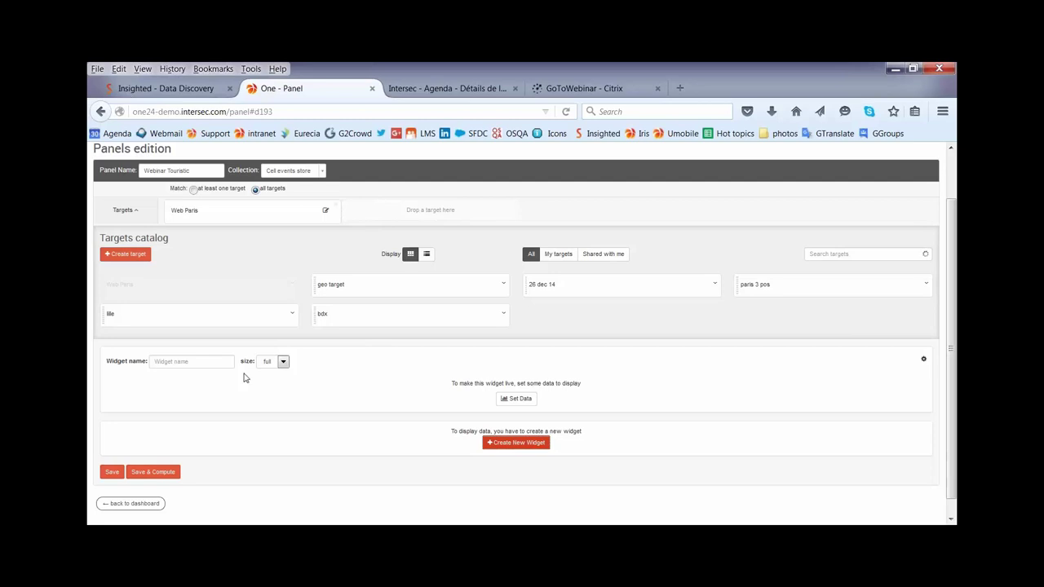
click(204, 361)
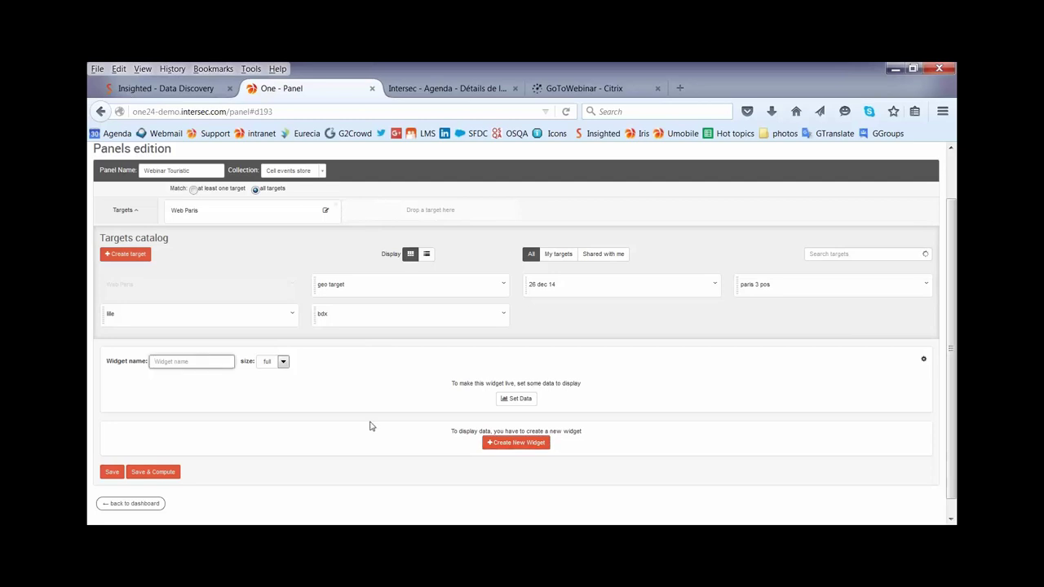
text(Heatmap)
click(285, 362)
click(271, 389)
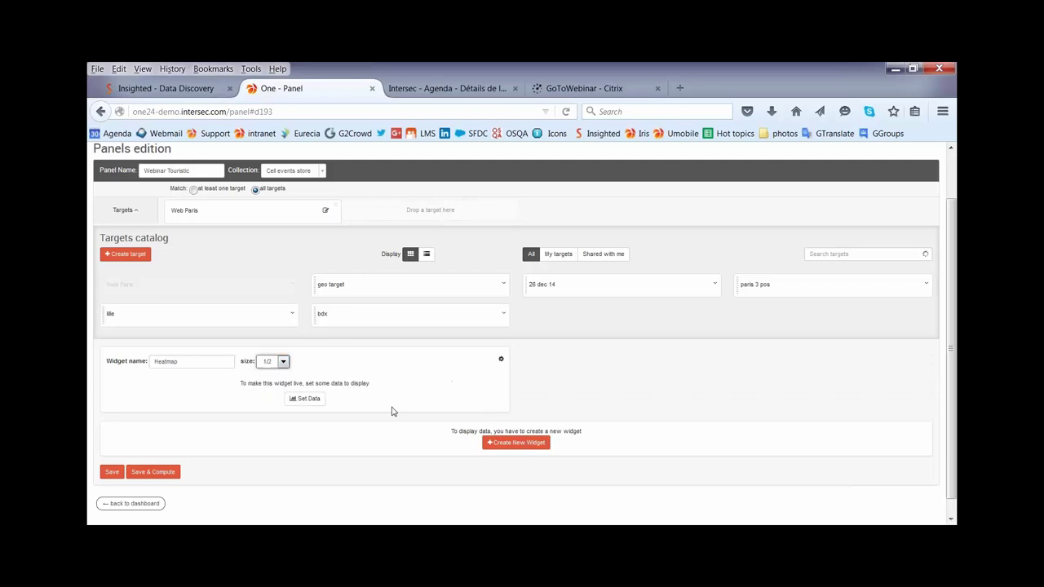
- Set the Heatmap widget's data to a Count aggregation of Msisdn and proceed to the display settings
click(309, 401)
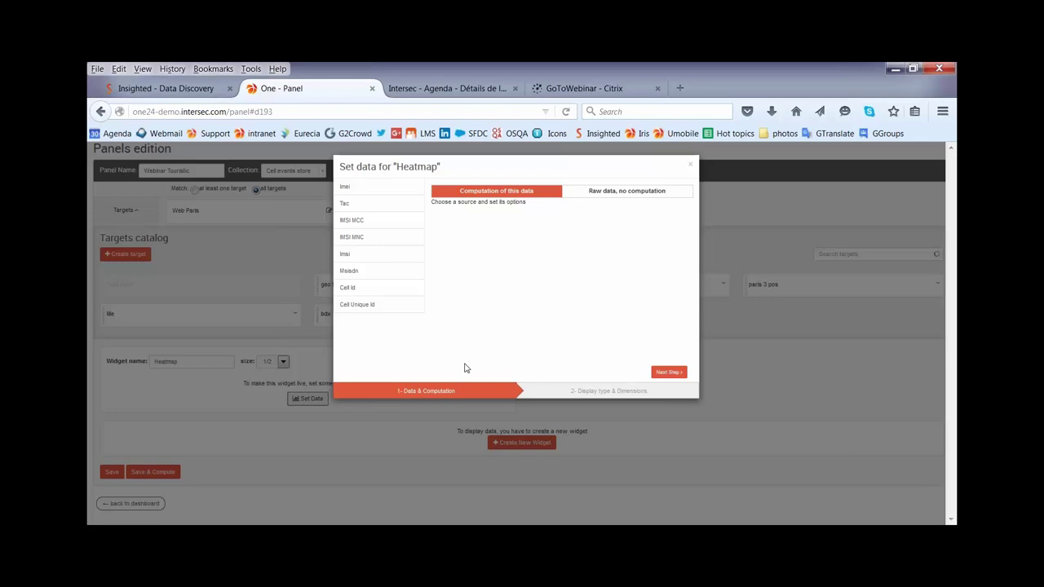
click(364, 272)
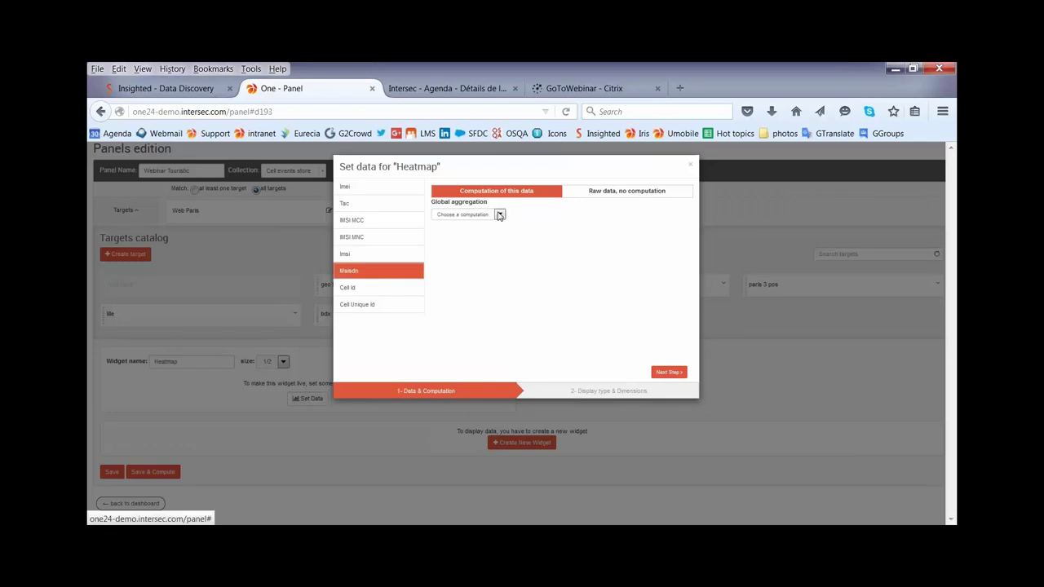
click(500, 214)
click(461, 226)
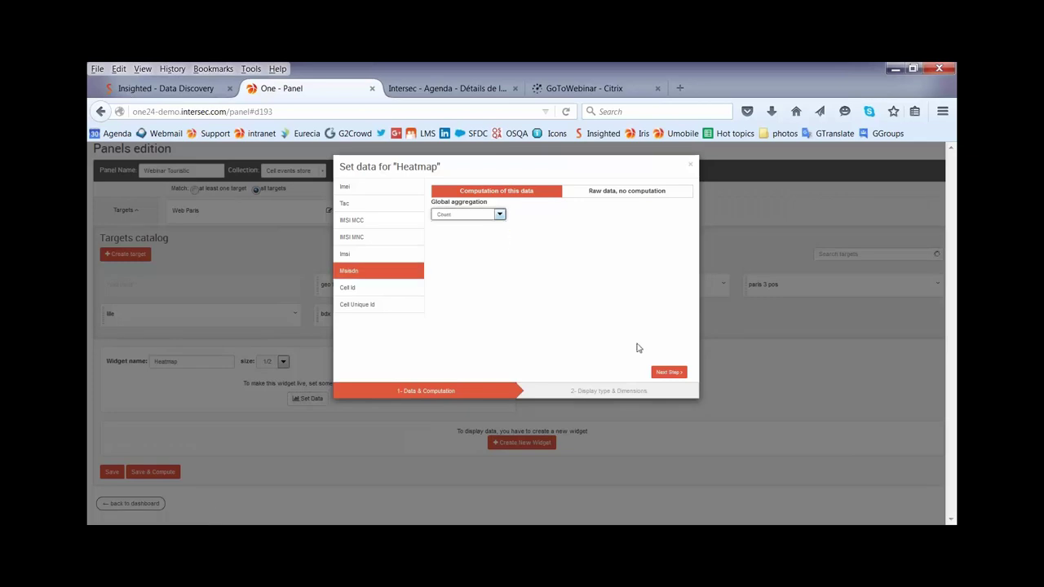
click(669, 373)
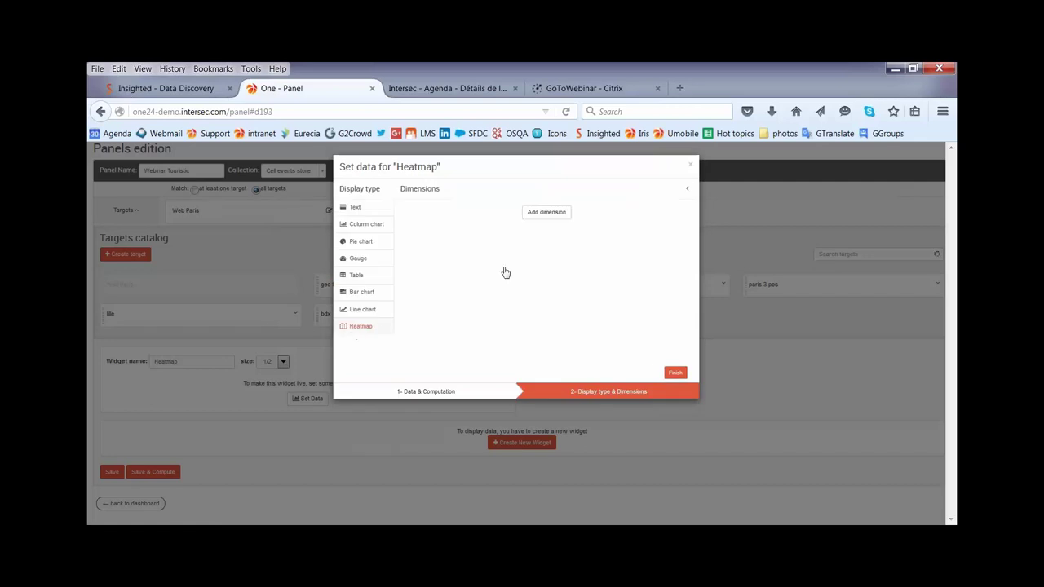
- Use the Heatmap display type with Cell Id as the first dimension, and finish the widget's data setup
click(544, 212)
click(491, 220)
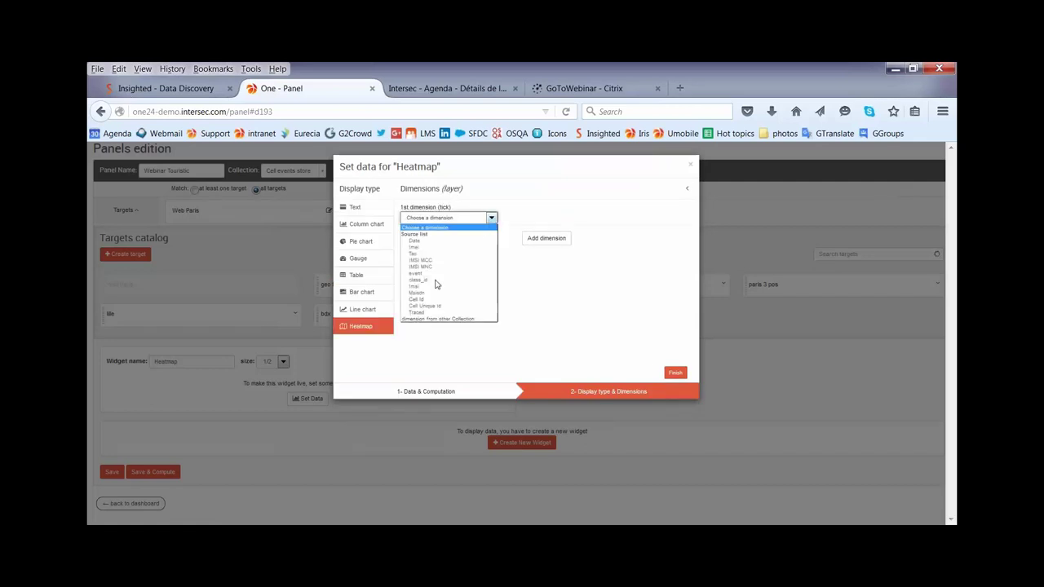
click(699, 284)
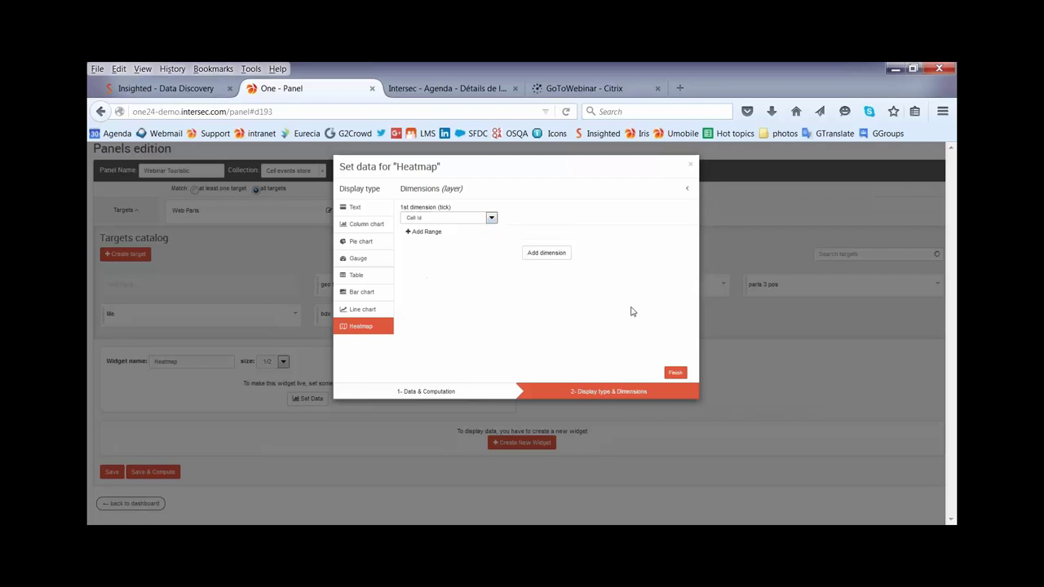
click(676, 375)
scroll(576, 355, down, 2)
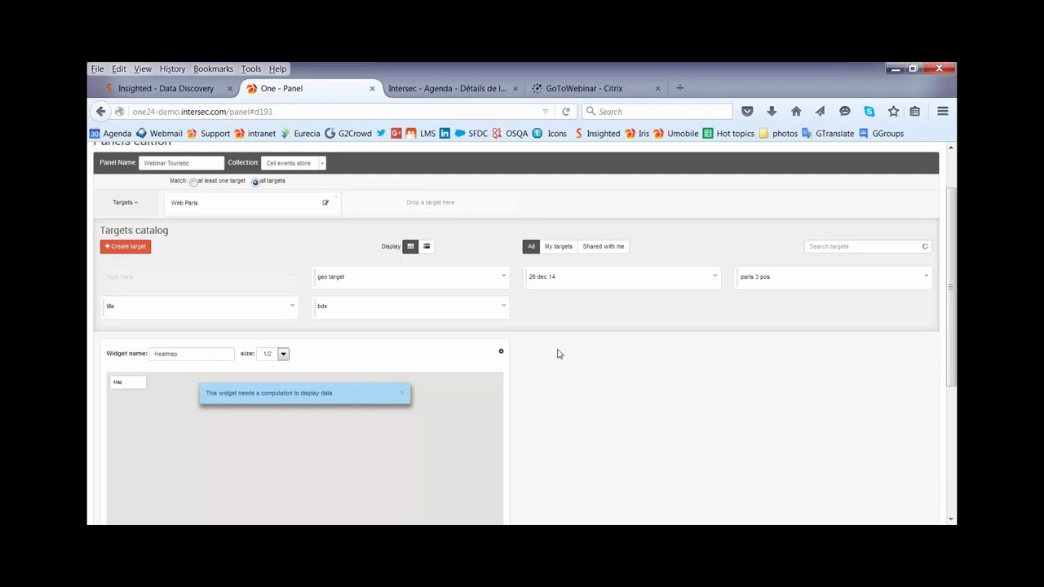
scroll(563, 332, down, 3)
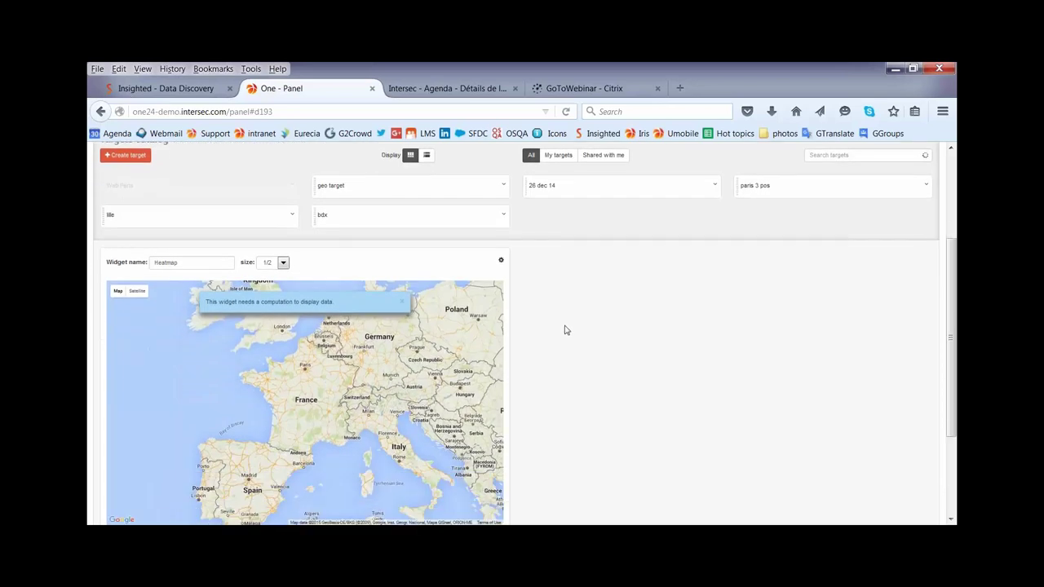
- Add a second widget to the panel, name it "Split of MSISDN", and set its size to 1/2
click(514, 463)
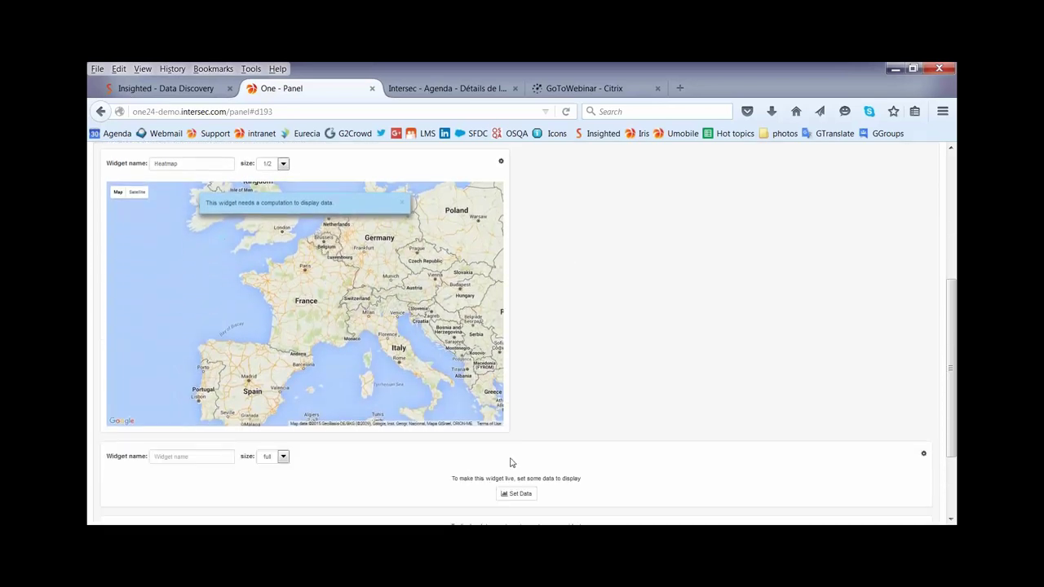
click(204, 455)
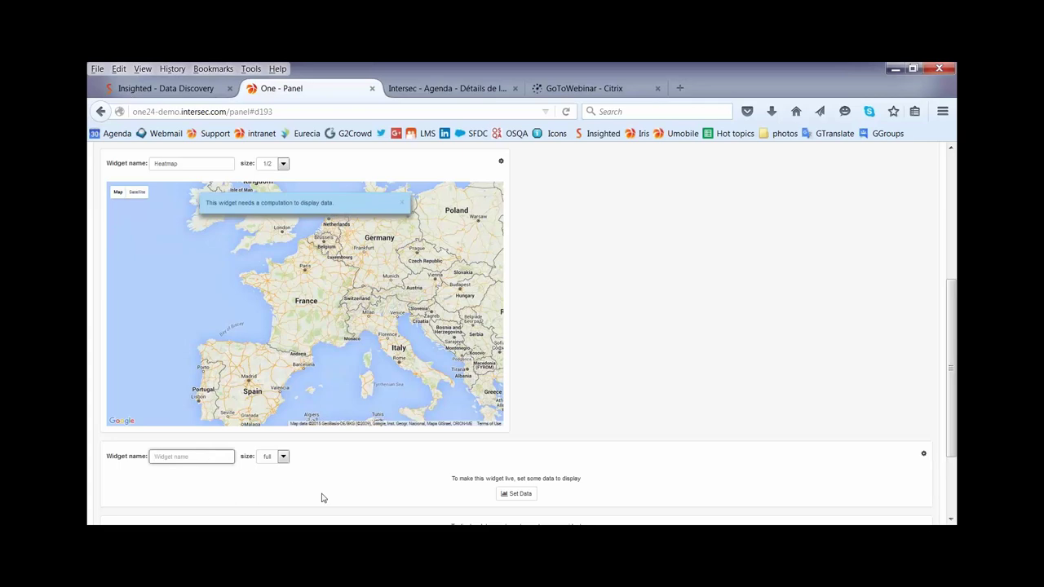
text(Split of MSISDN)
click(283, 456)
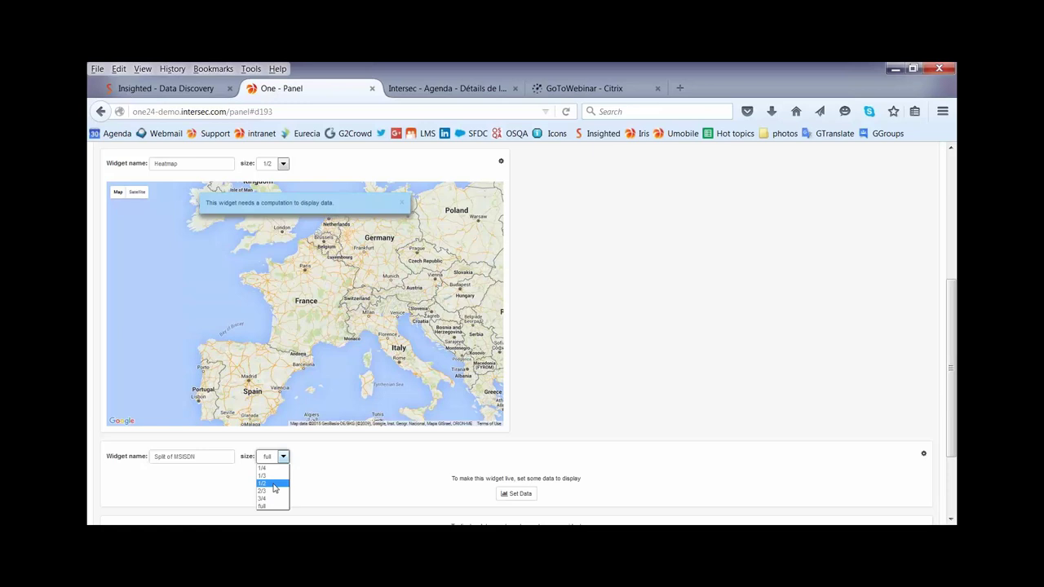
click(274, 486)
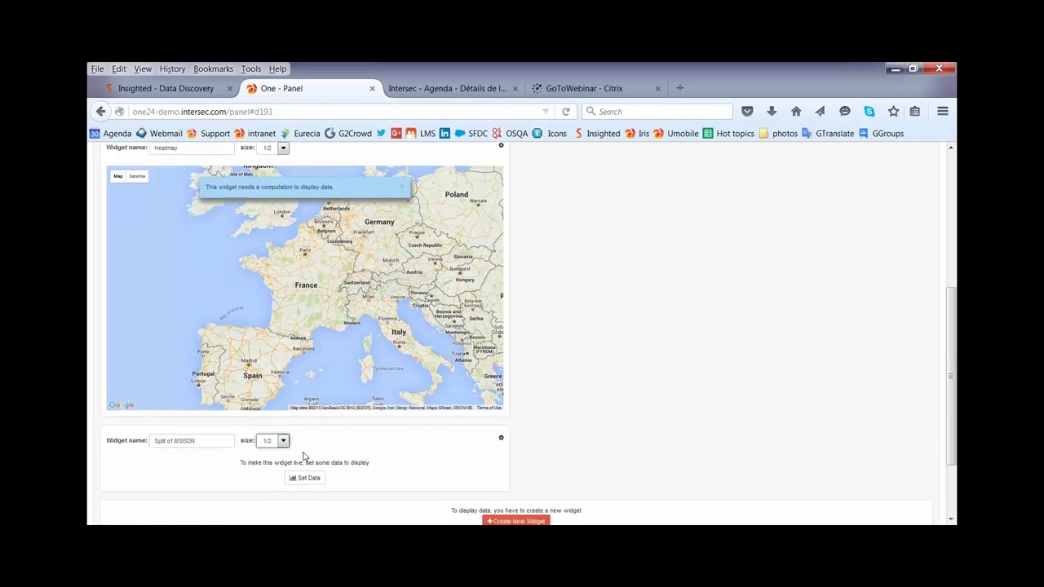
- Set the Split of MSISDN widget's data to a Count aggregation of Msisdn and proceed to the display settings
click(322, 449)
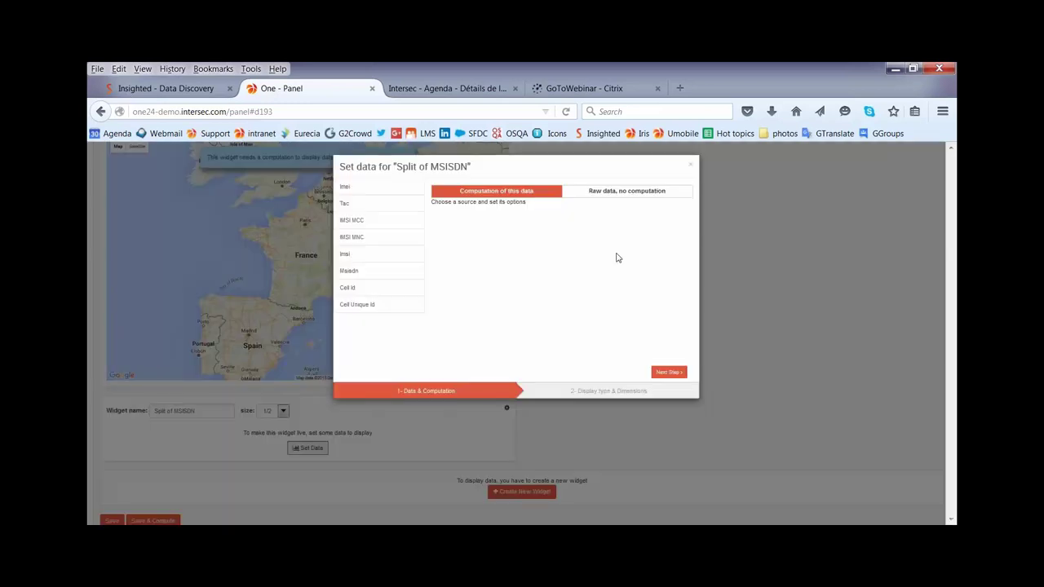
click(354, 275)
click(498, 216)
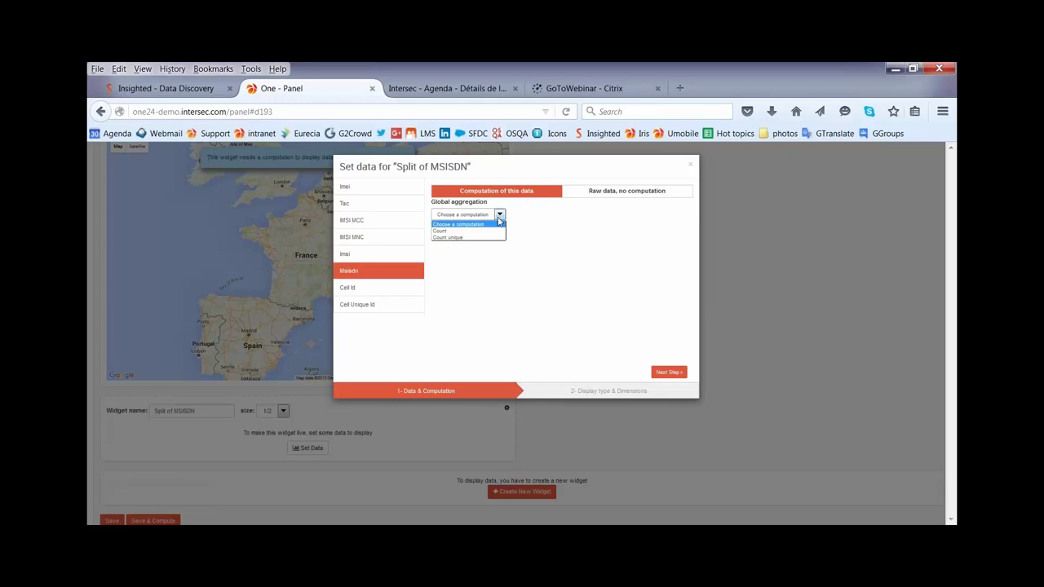
click(453, 230)
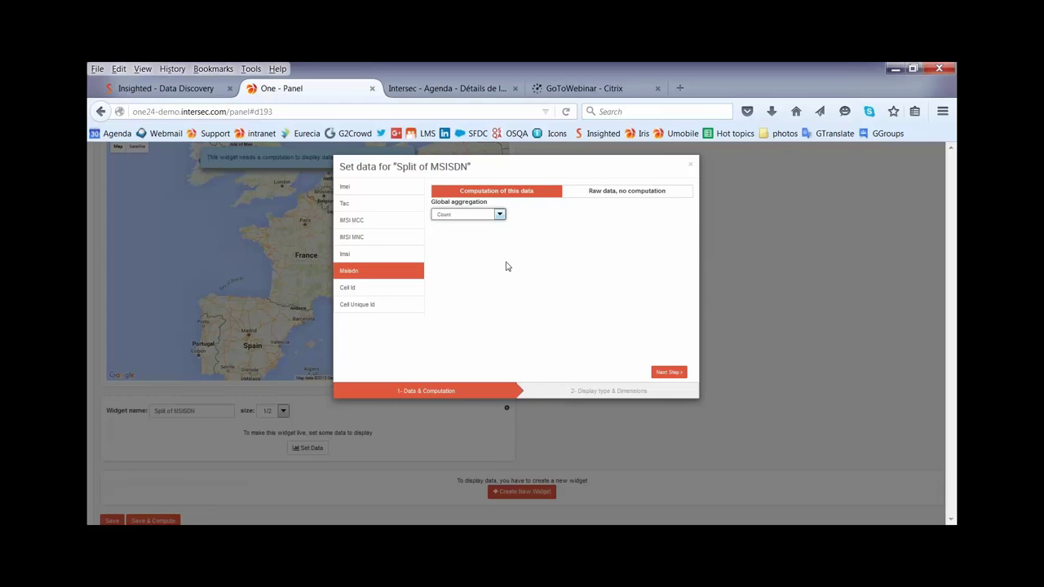
click(670, 374)
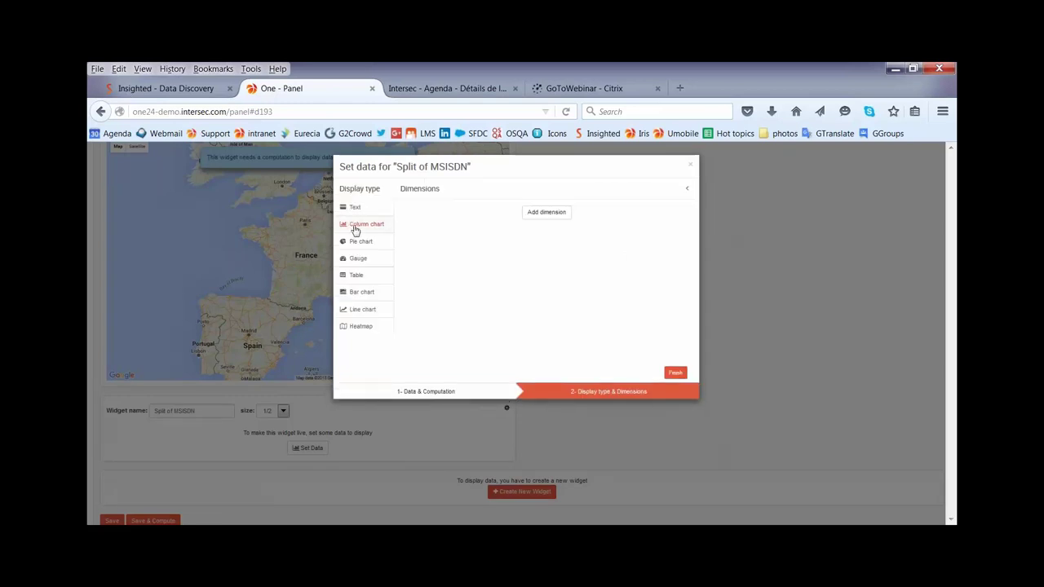
- Display the widget as a column chart with Cell Id as first dimension, ranged by the touristic paris zone, and finish its data setup
click(354, 228)
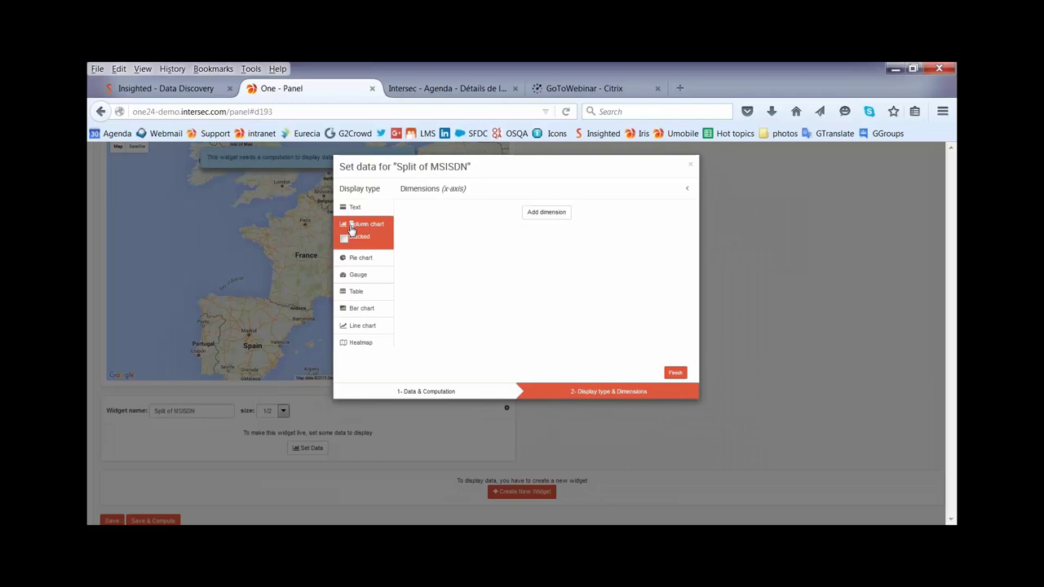
click(528, 214)
click(492, 218)
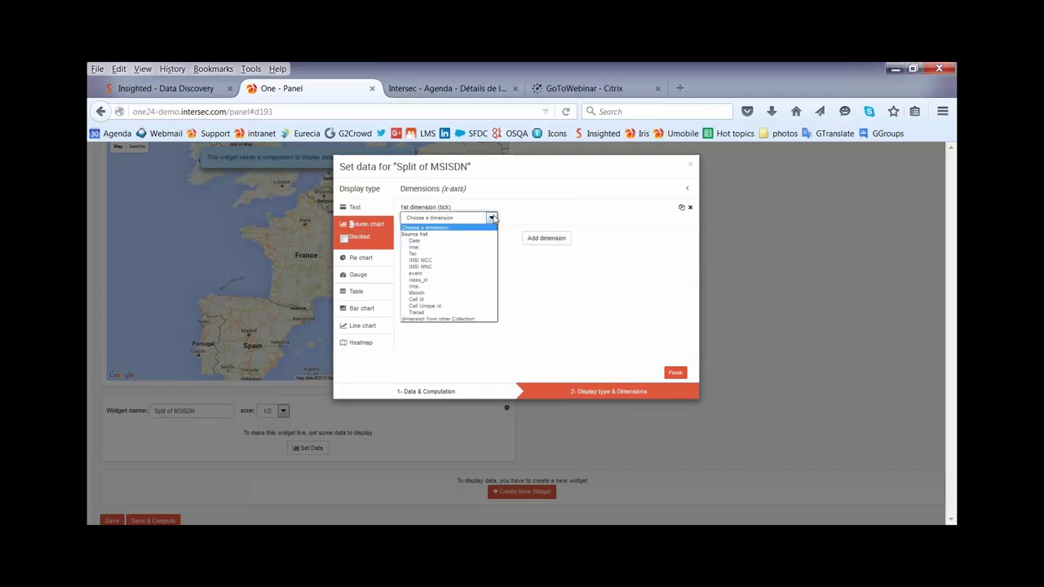
click(424, 300)
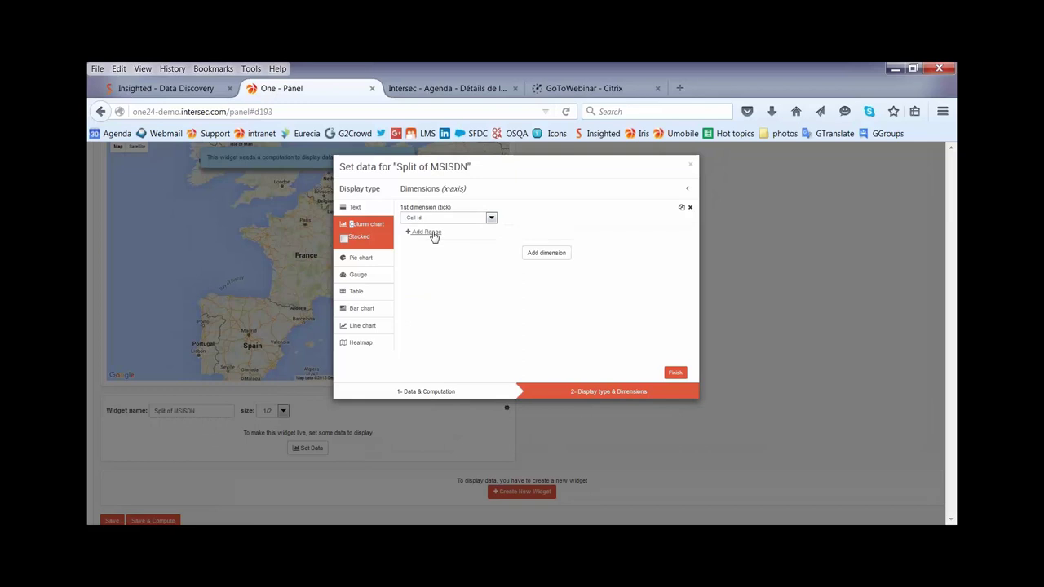
click(431, 233)
click(458, 233)
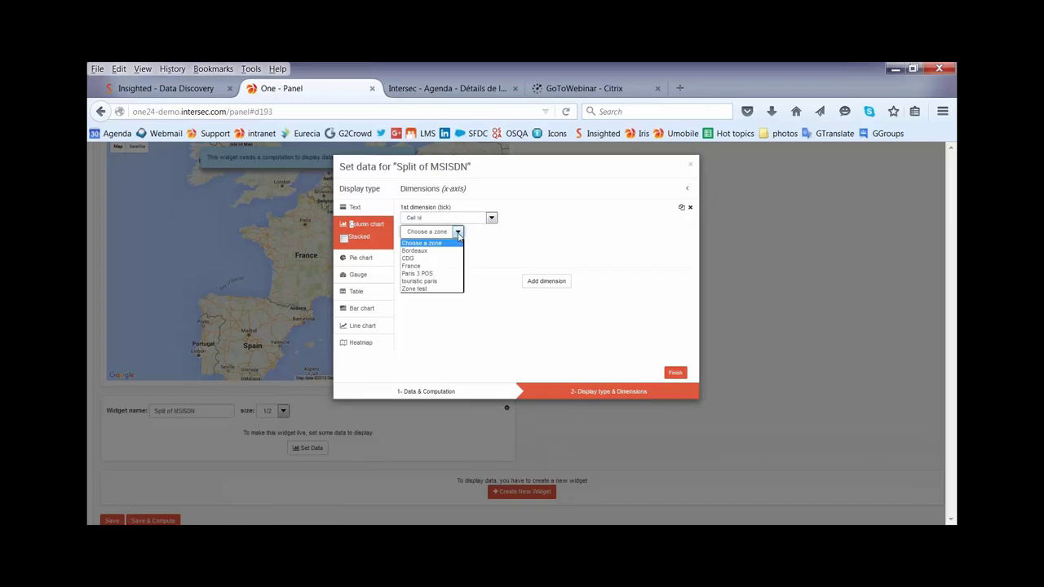
click(436, 281)
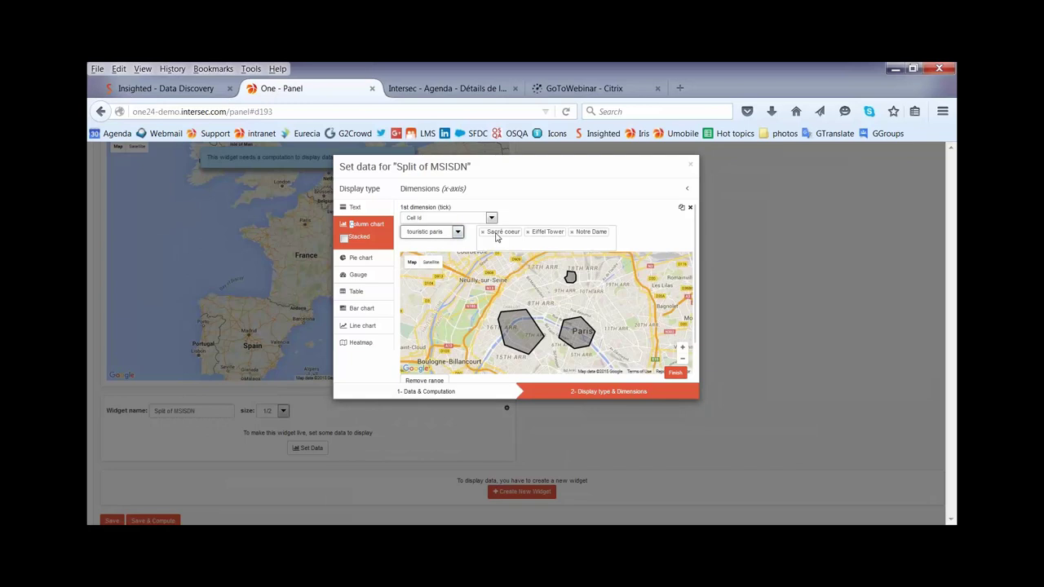
click(674, 376)
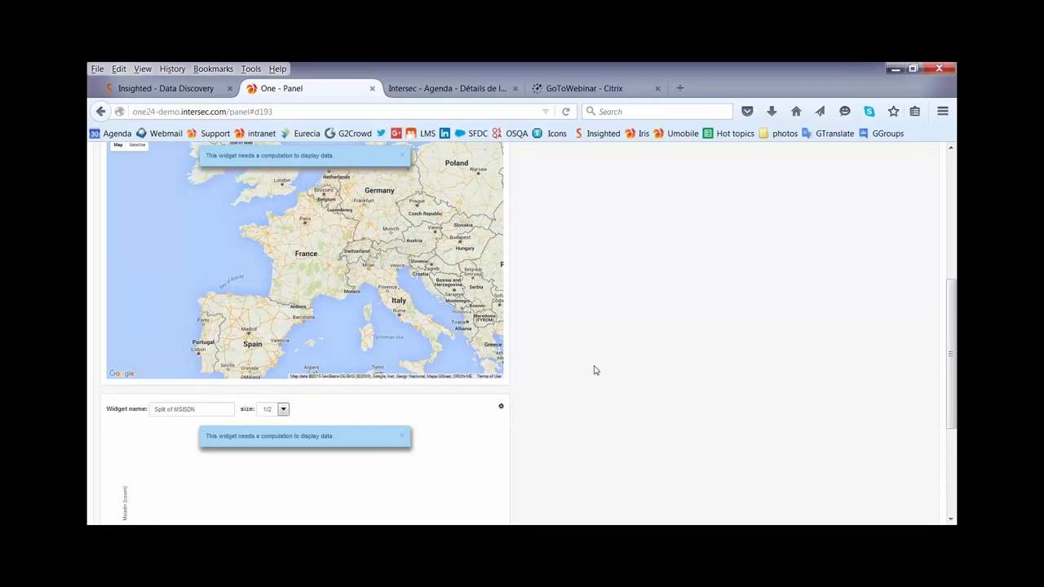
- Move the Split of MSISDN widget beside the Heatmap widget, and save and compute the panel
scroll(589, 365, down, 2)
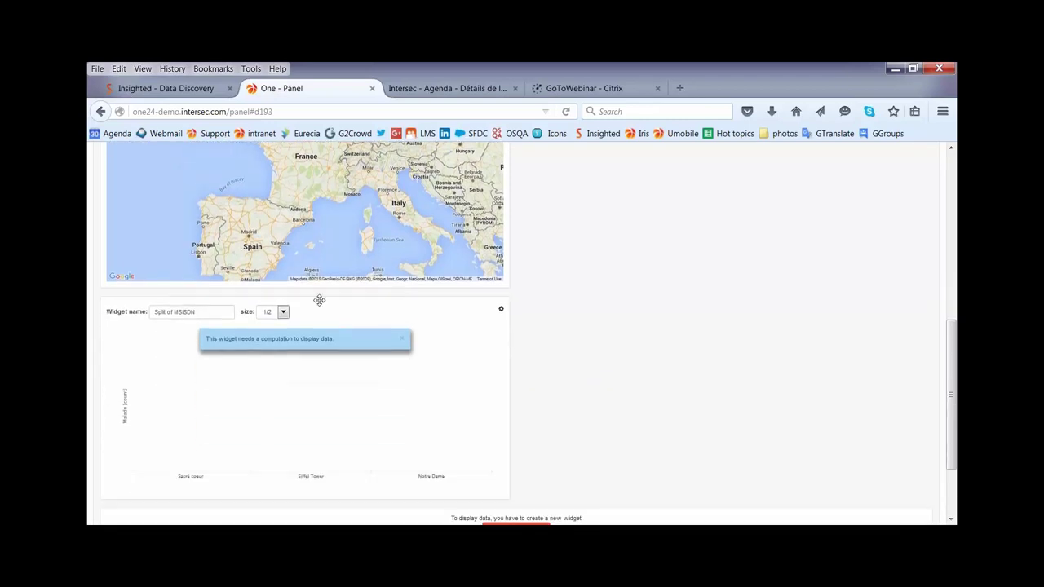
drag(319, 298, 743, 198)
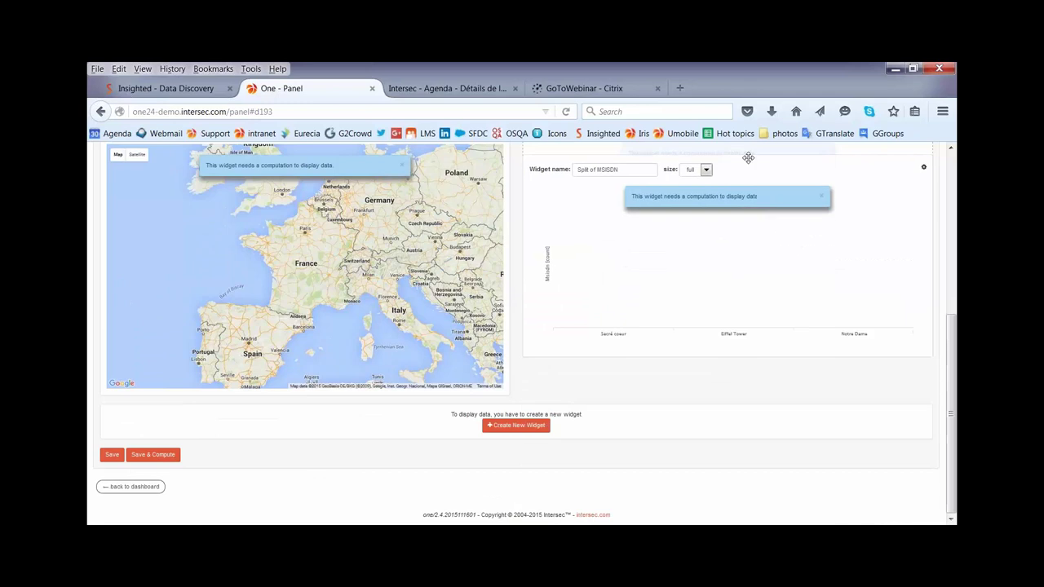
scroll(596, 257, up, 1)
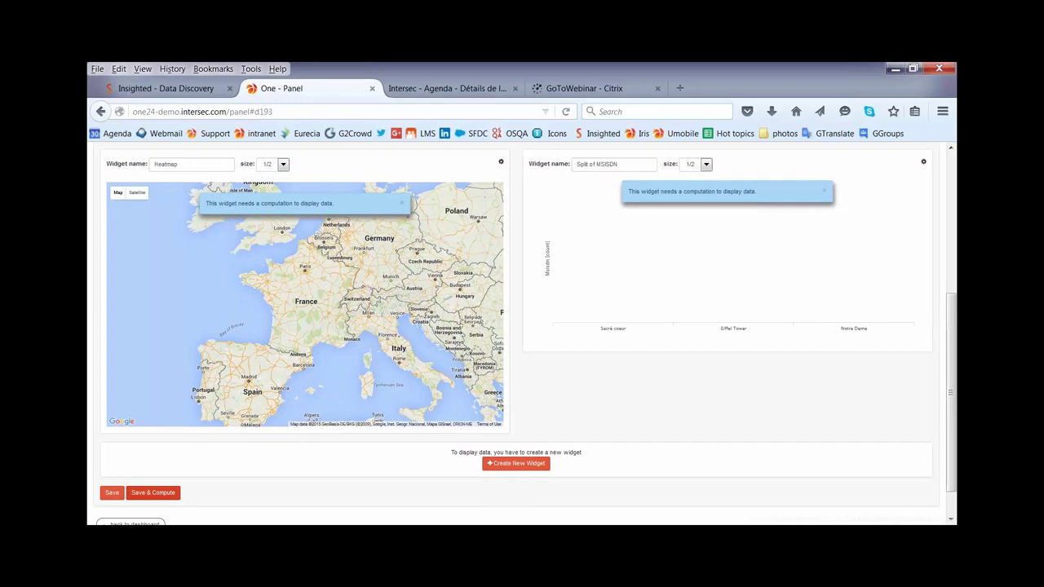
click(157, 495)
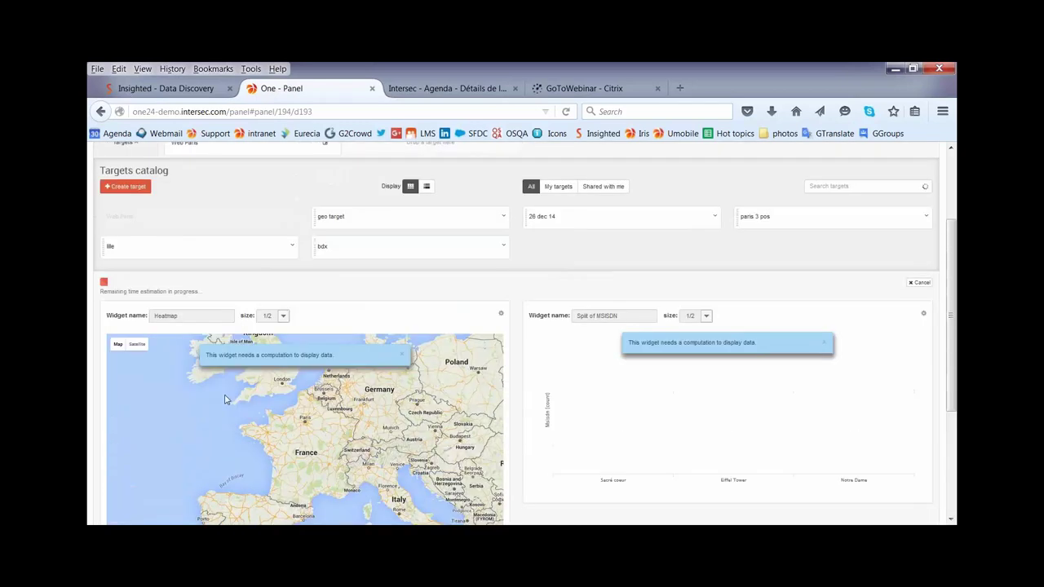
- Examine the computed heatmap over central Paris and the Msisdn counts for Notre Dame, Eiffel Tower and Sacré coeur in the column chart
scroll(197, 397, down, 1)
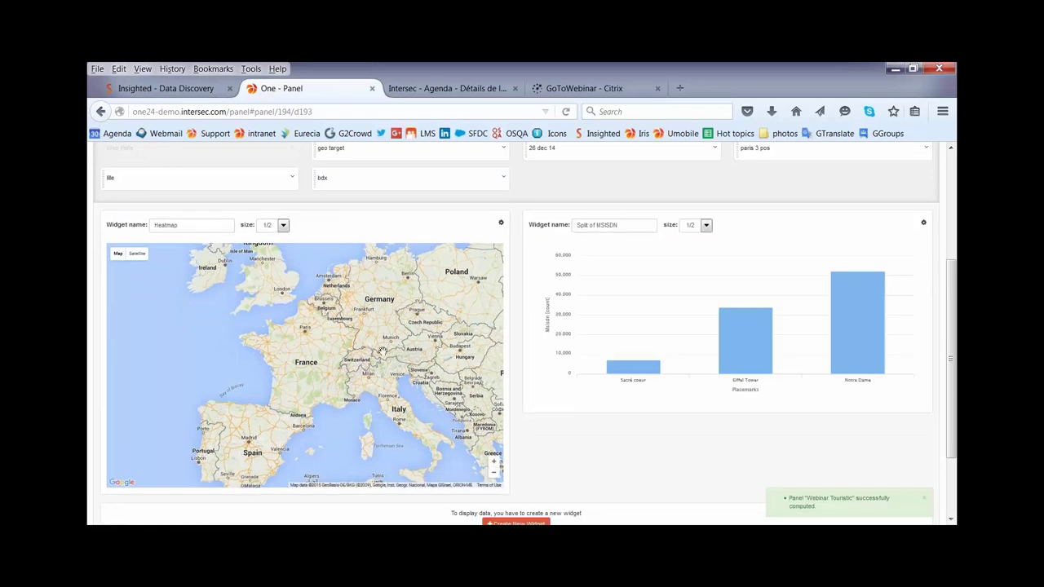
click(493, 462)
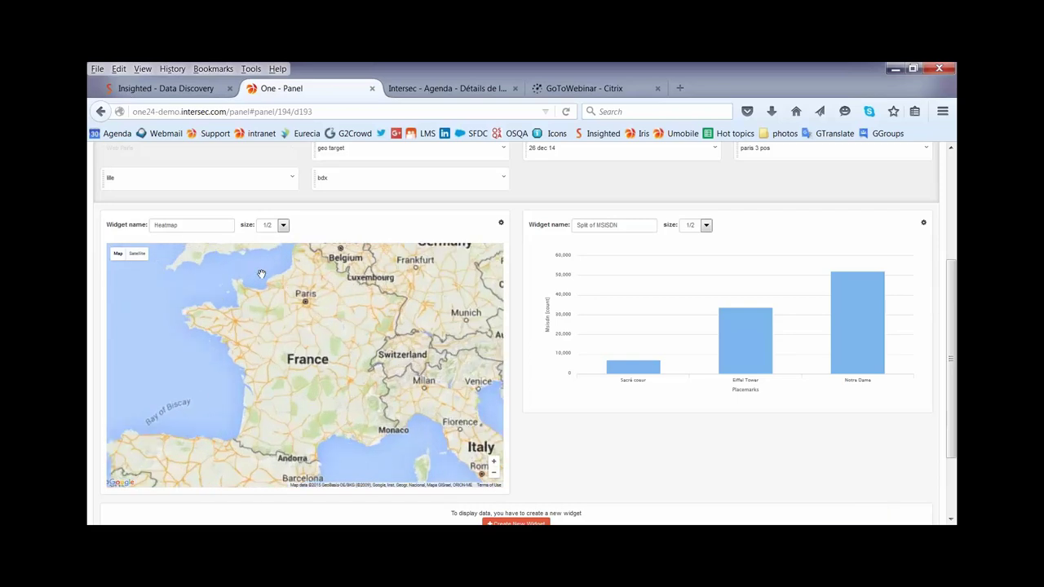
click(493, 461)
click(494, 462)
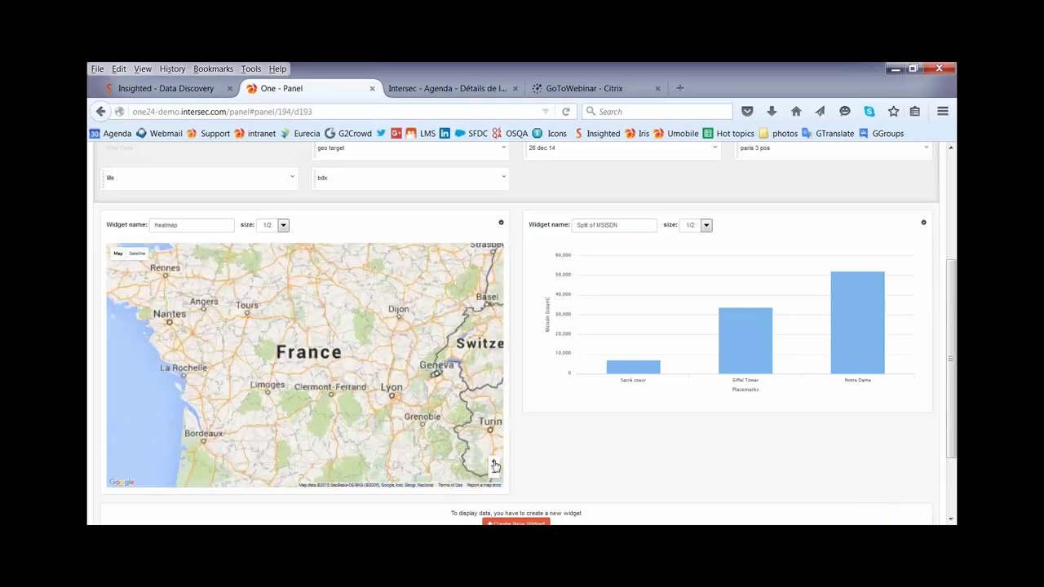
drag(319, 362, 324, 401)
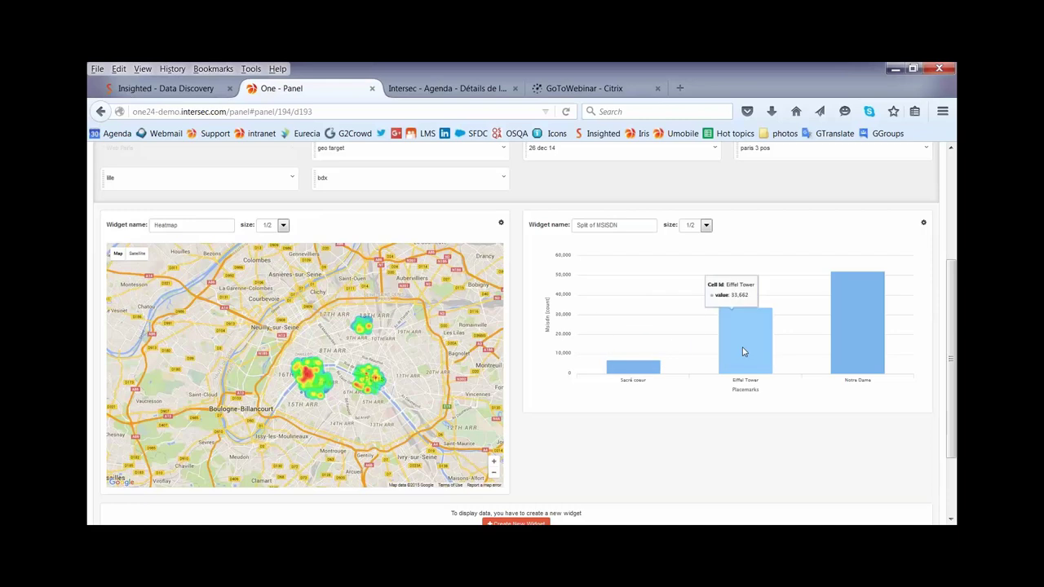
mouse_move(860, 333)
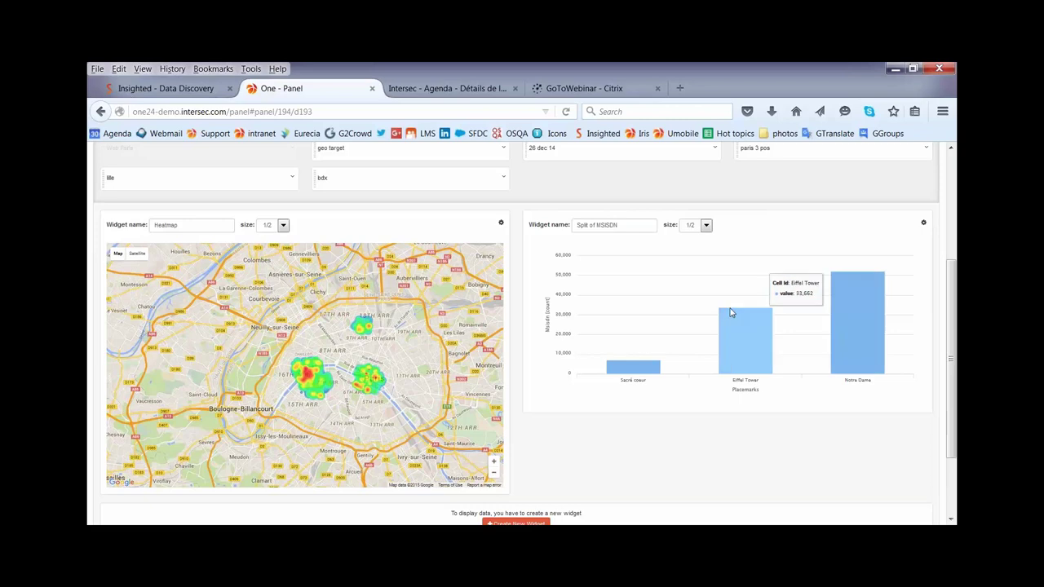
mouse_move(644, 359)
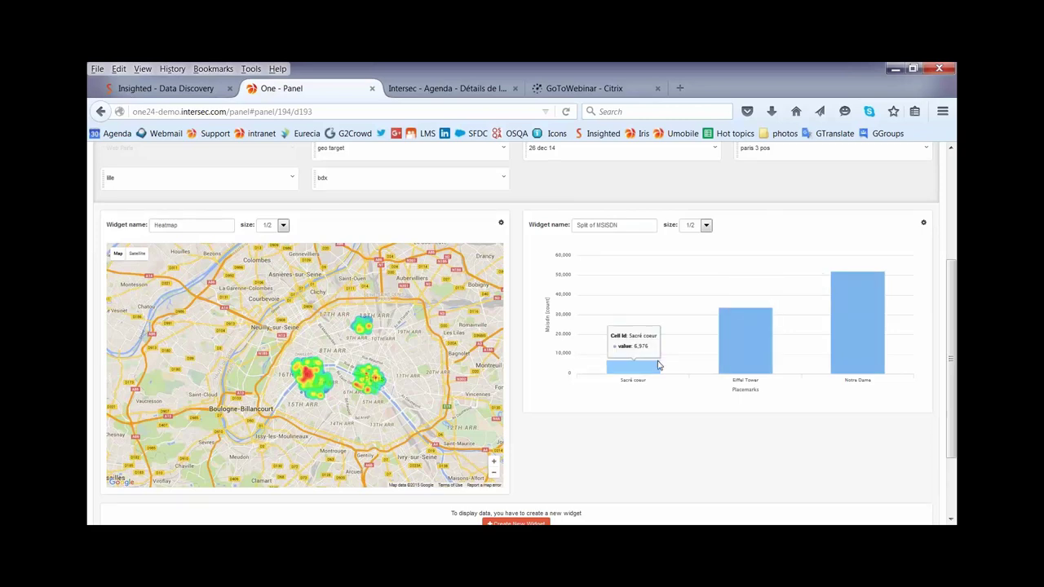